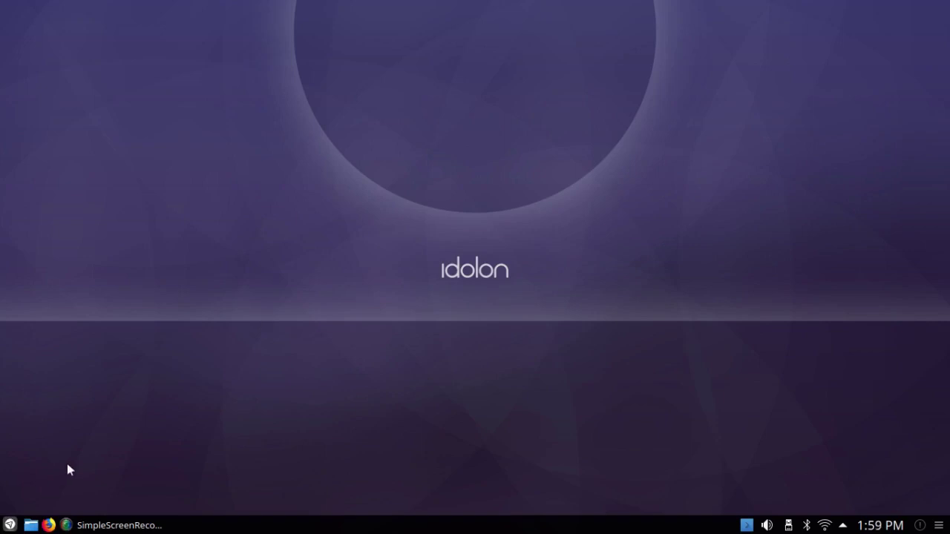
- Close the application dashboard and list the launcher's alternatives: Application Dashboard, Launcher, Menu, Simple Menu
click(11, 526)
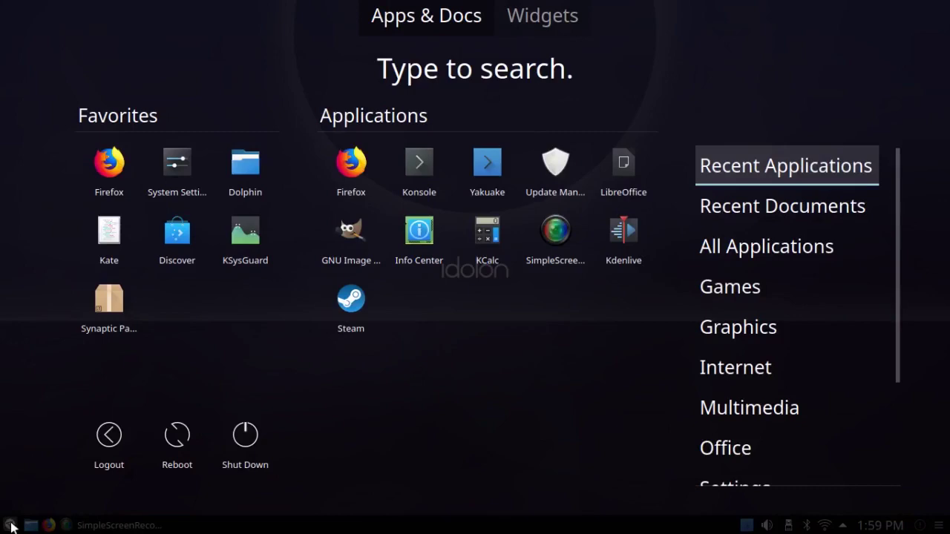
click(10, 526)
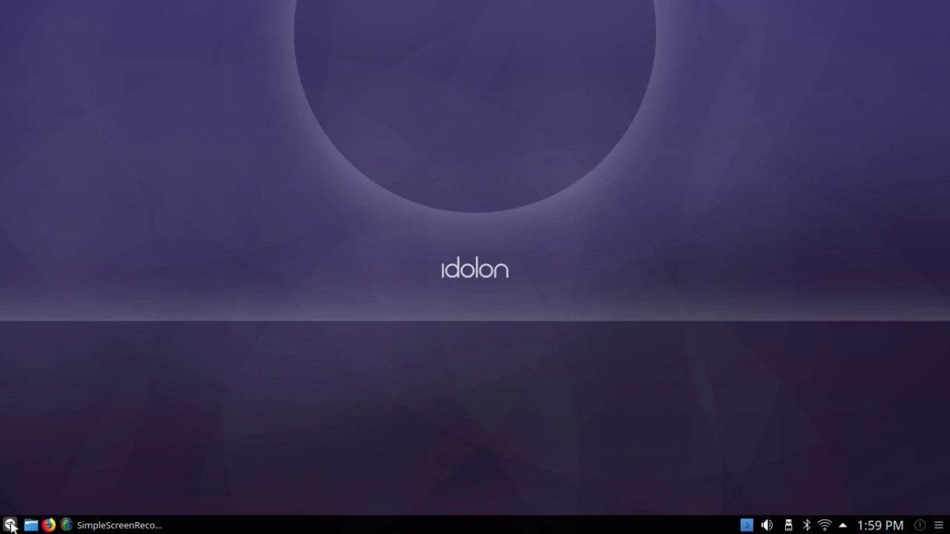
right_click(11, 526)
click(43, 490)
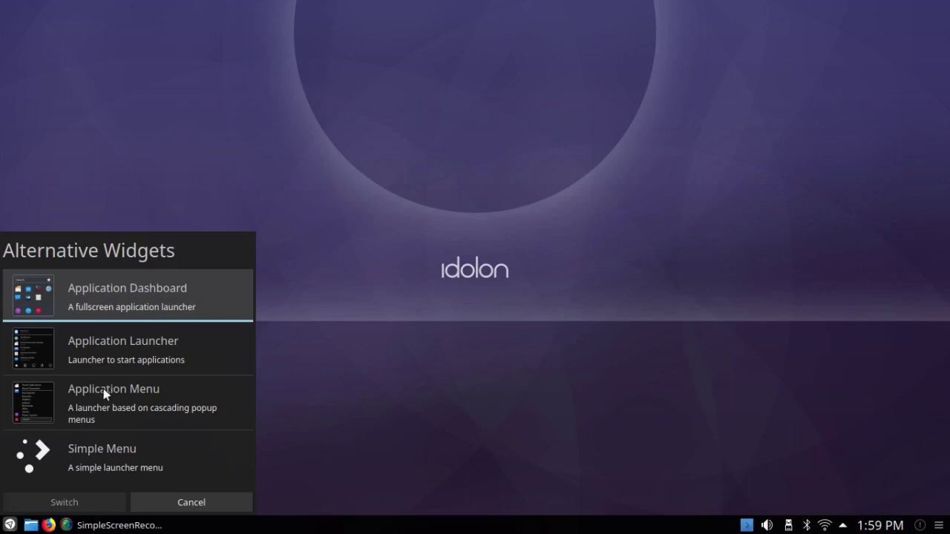
- Switch the launcher to Simple Menu and browse its Graphics and Internet categories
click(69, 459)
click(65, 503)
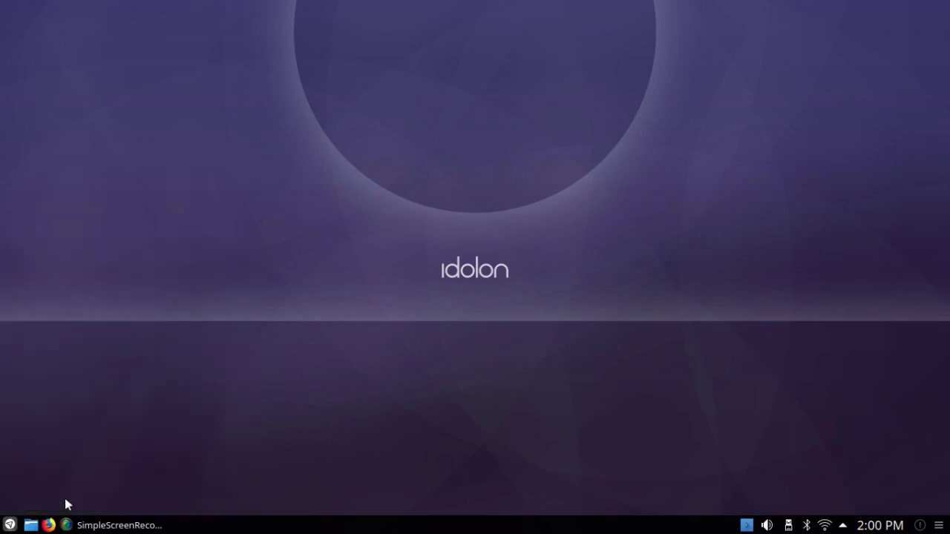
click(10, 525)
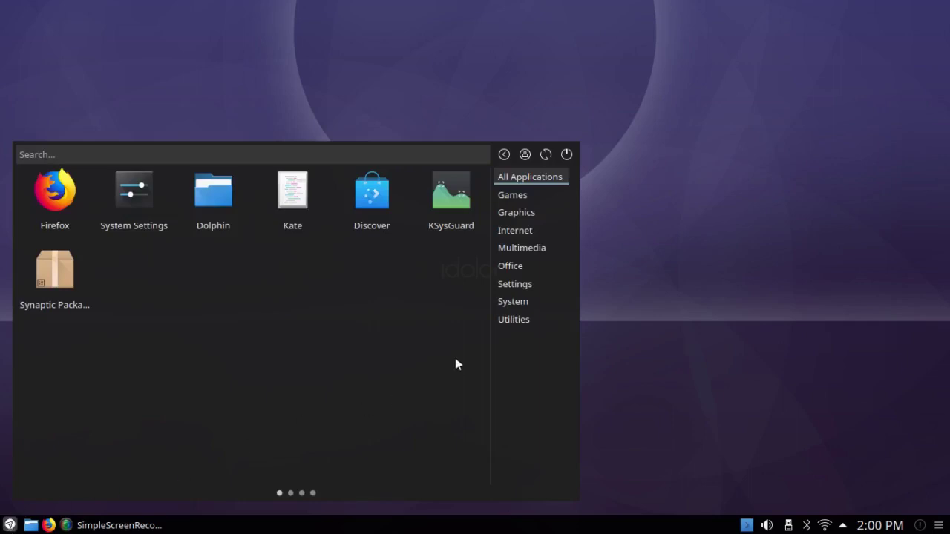
mouse_move(520, 201)
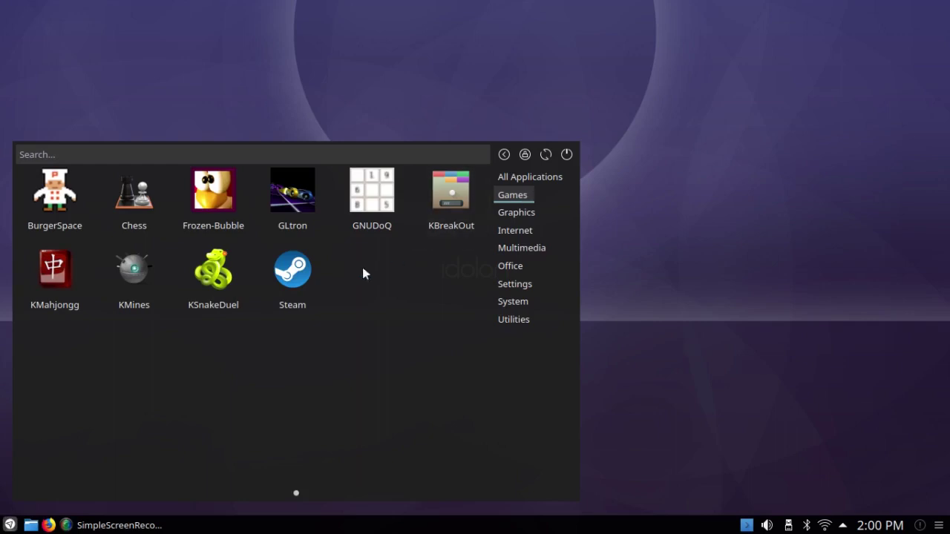
click(516, 209)
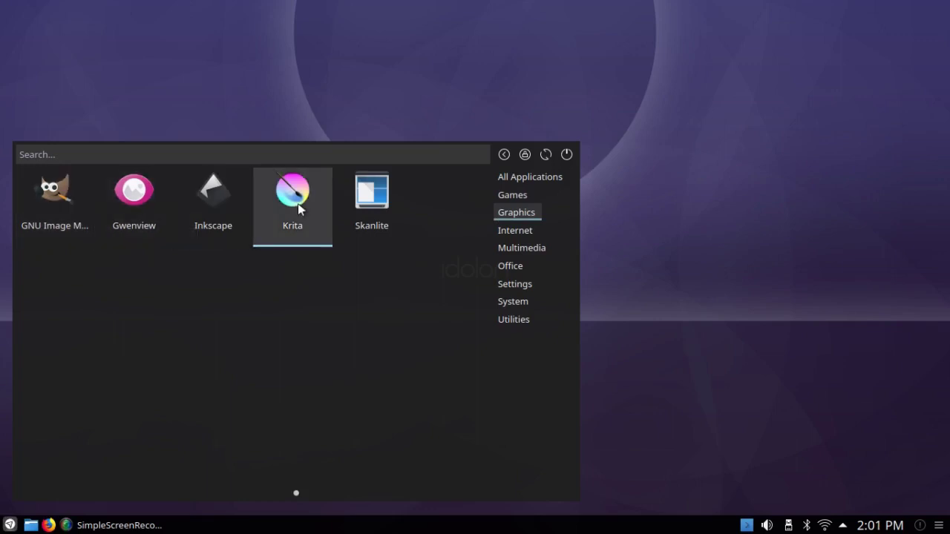
click(515, 231)
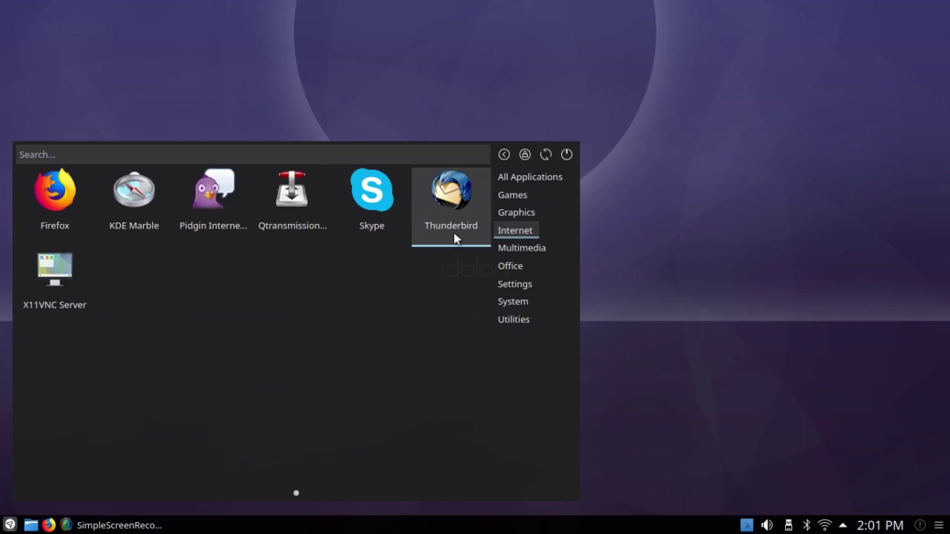
- Browse the Simple Menu's Multimedia, Office and Settings categories
click(502, 252)
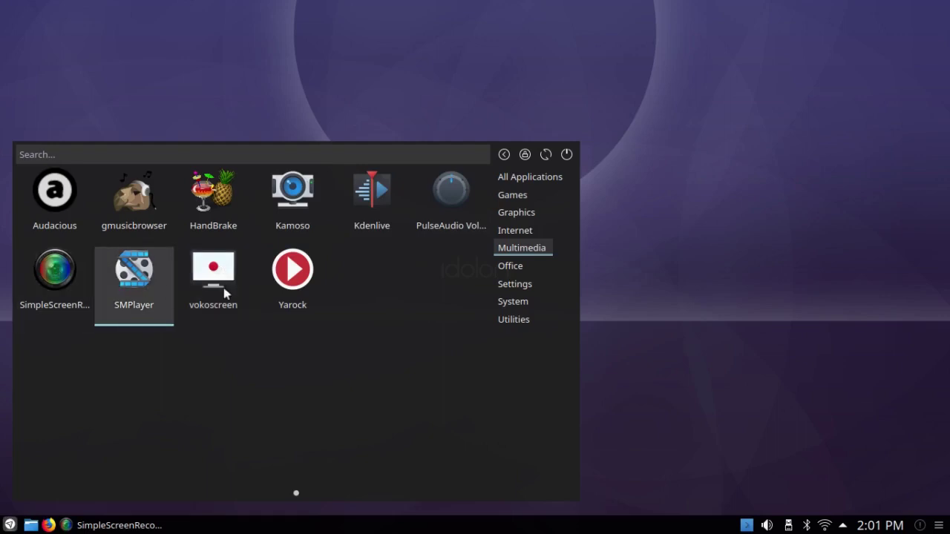
mouse_move(531, 272)
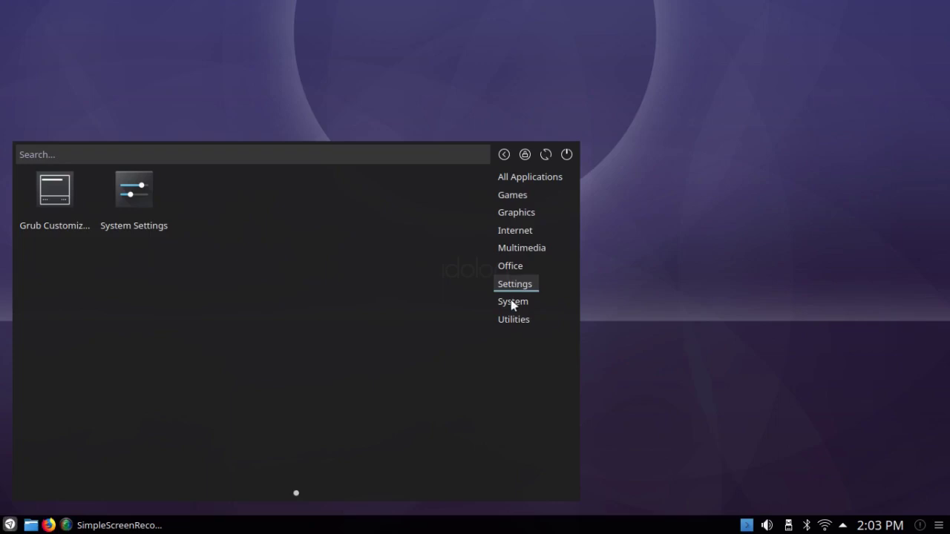
- Show the System category, glance at Utilities, then return to the System apps
click(511, 300)
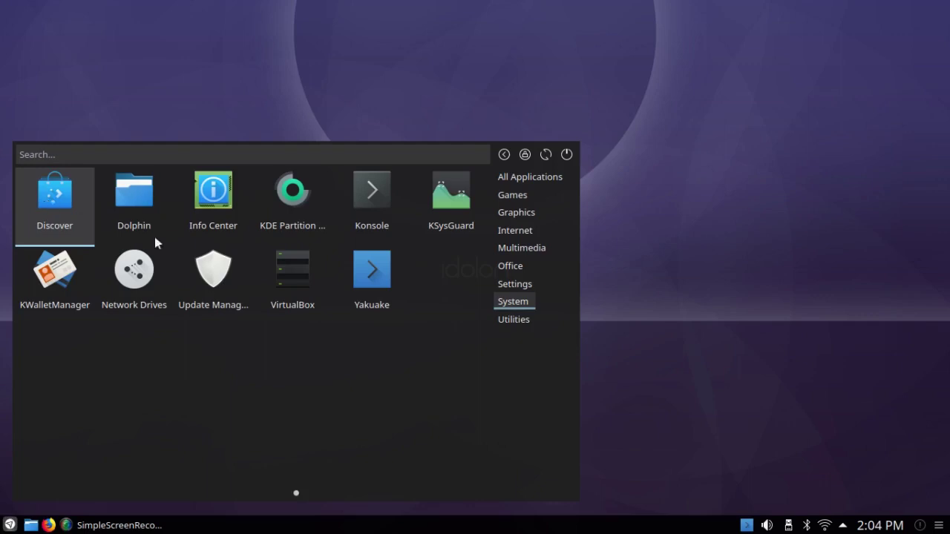
mouse_move(506, 321)
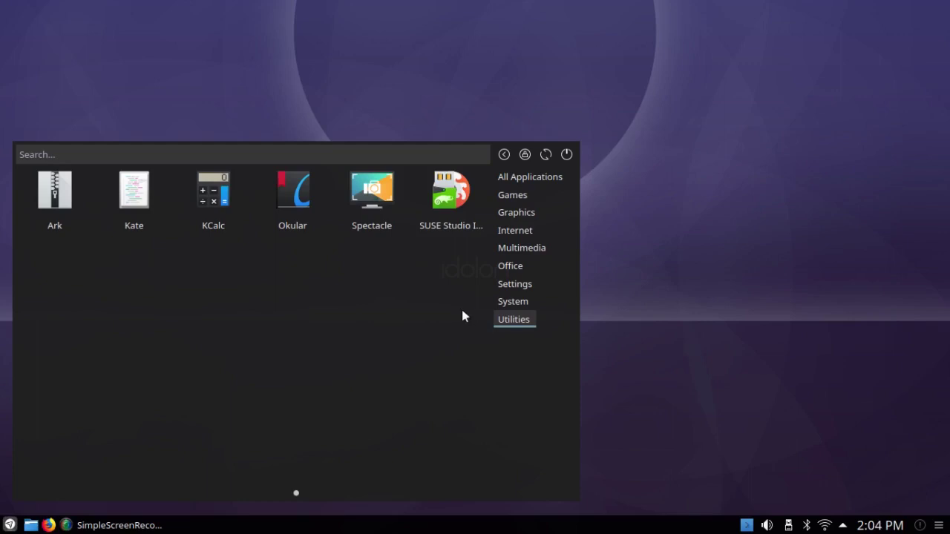
click(513, 303)
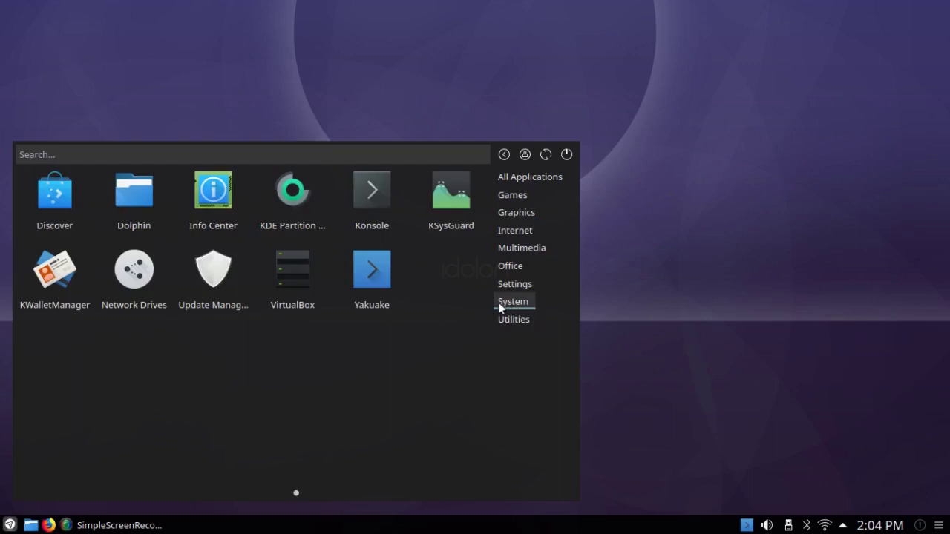
- Launch Update Manager, check the mintUpdate 4.9.3 About details, then close the updater
click(217, 270)
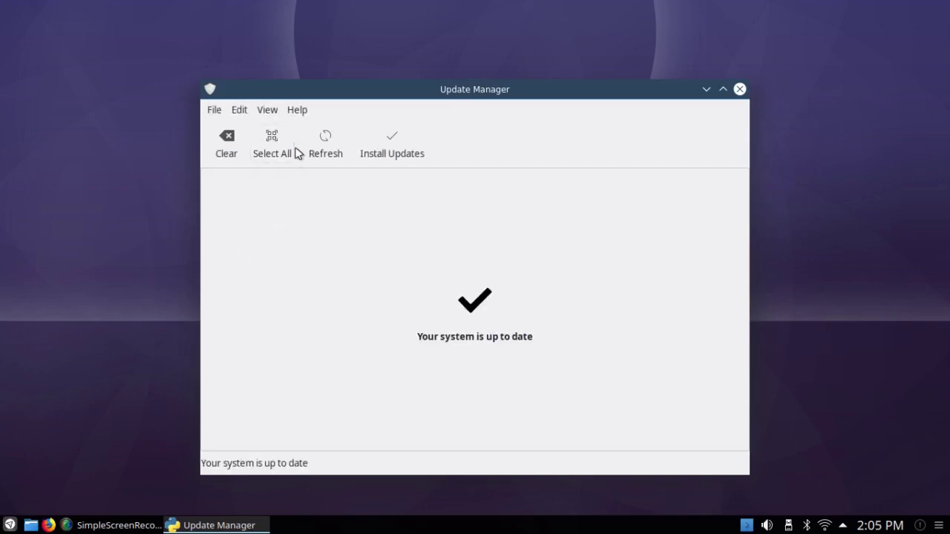
click(297, 110)
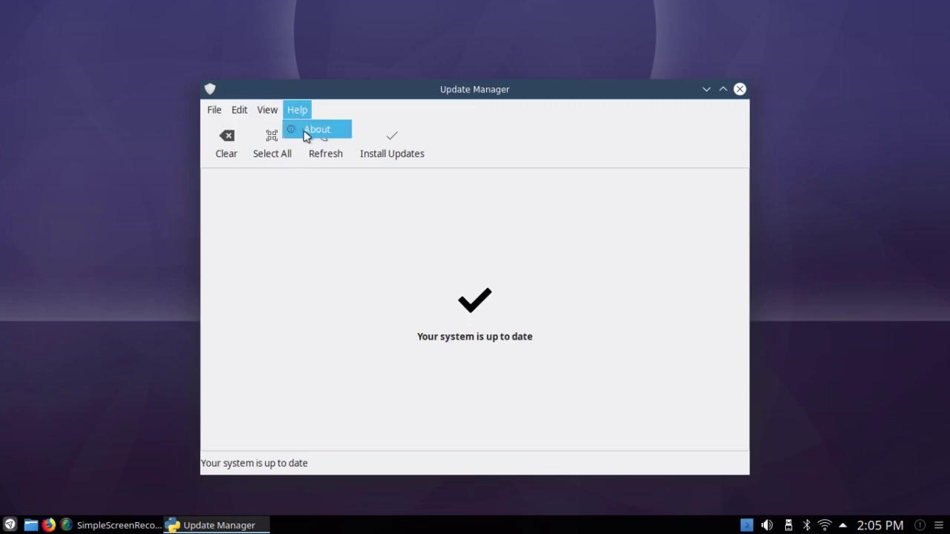
click(304, 131)
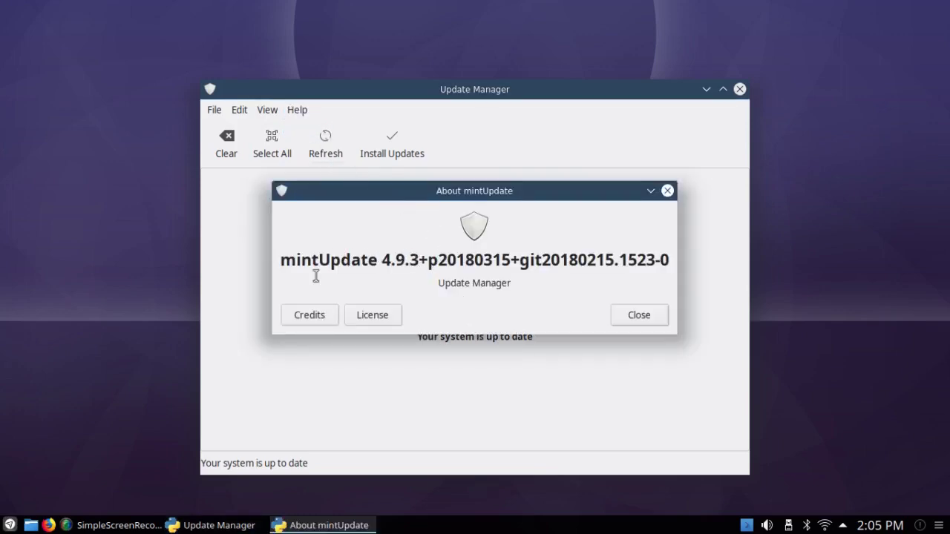
click(667, 191)
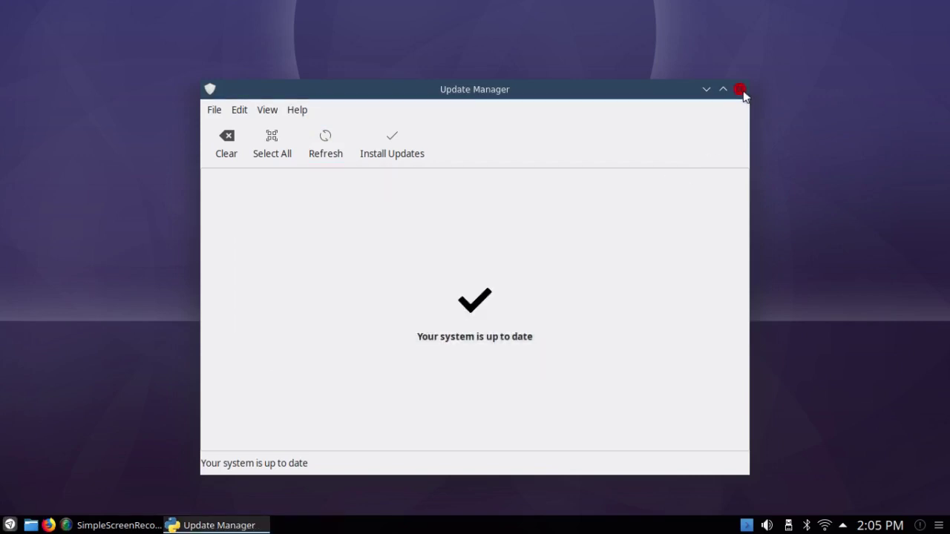
click(740, 90)
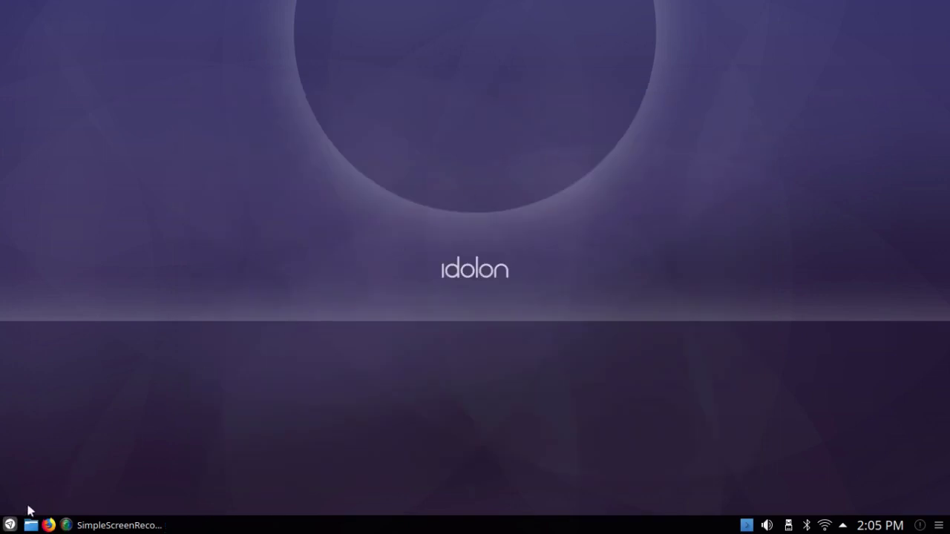
click(10, 527)
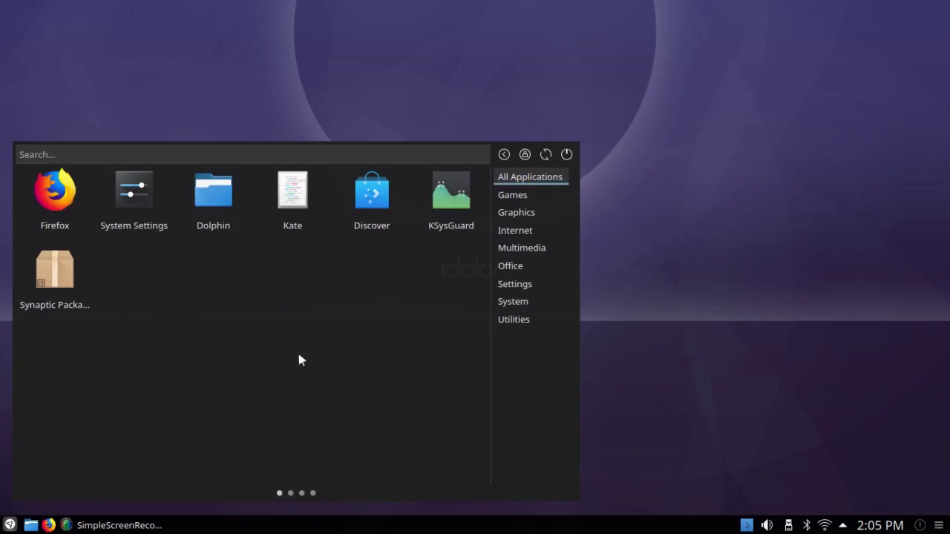
click(538, 248)
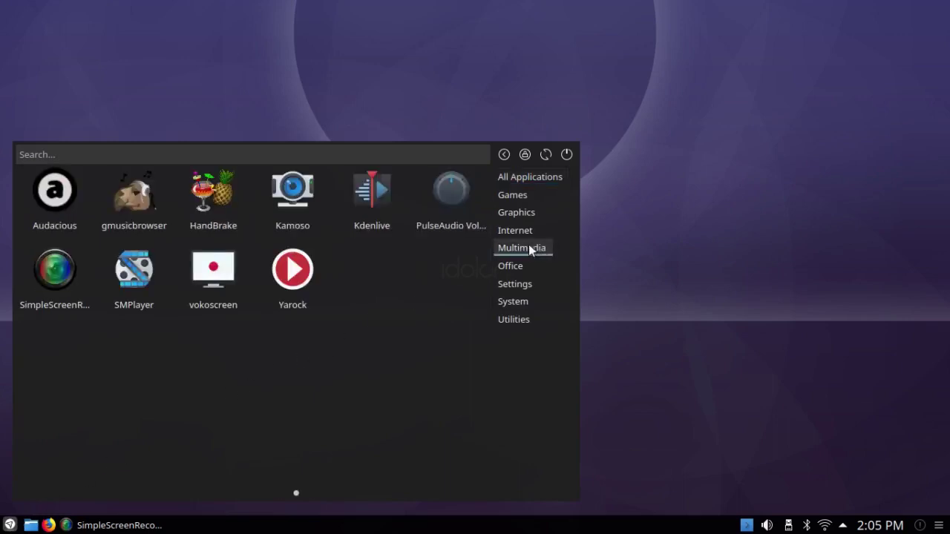
mouse_move(512, 268)
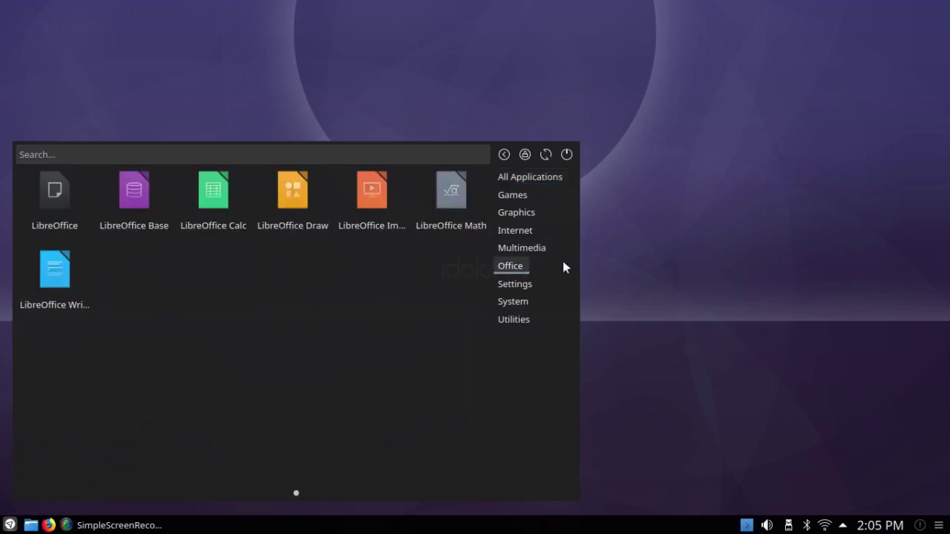
mouse_move(530, 177)
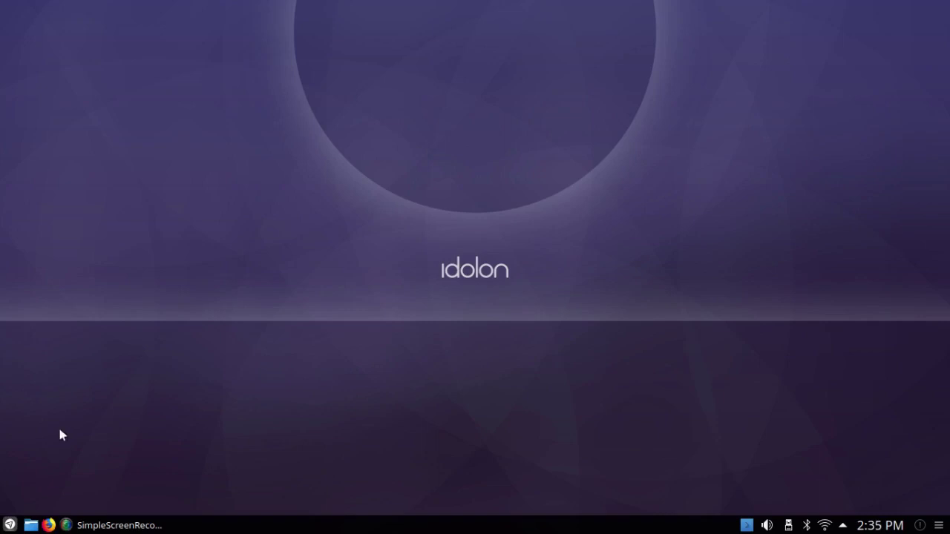
- Exit the desktop overview and launch System Settings from the application launcher
mouse_move(947, 194)
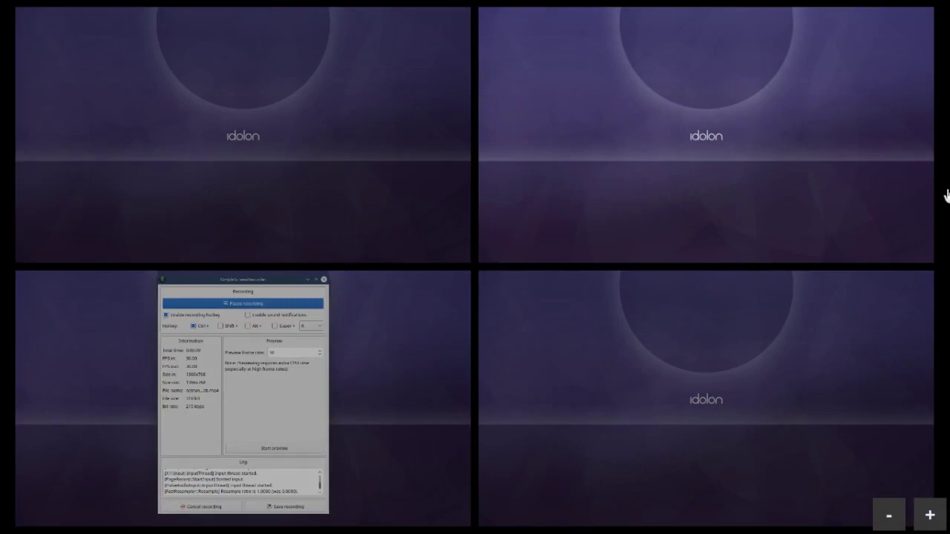
click(4, 520)
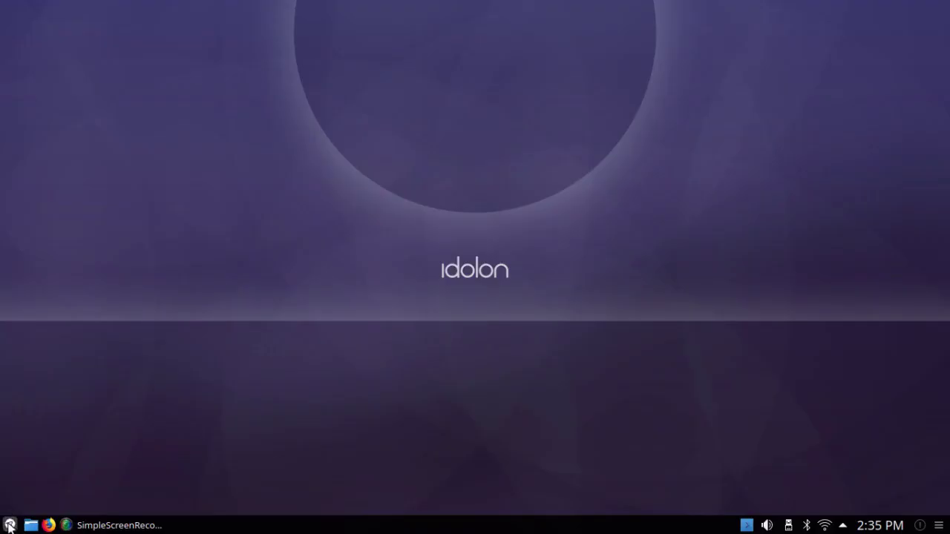
click(9, 526)
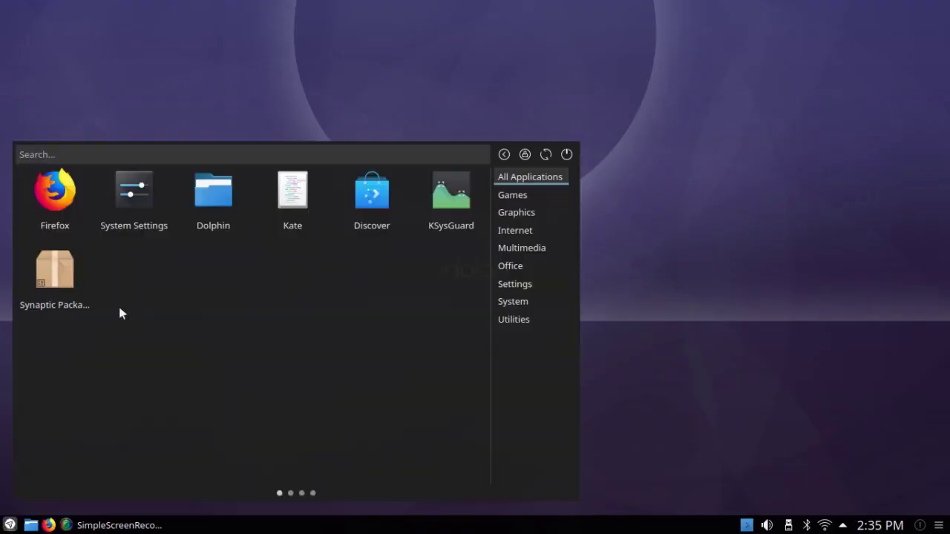
click(130, 191)
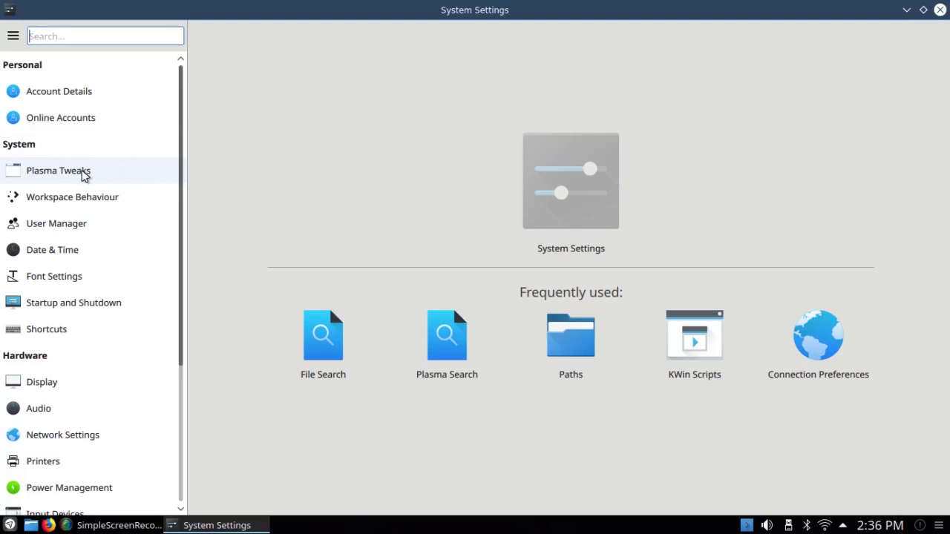
- Open Plasma Tweaks to view Look And Feel themes such as Netrunner Desktop and Breeze Dark
click(82, 172)
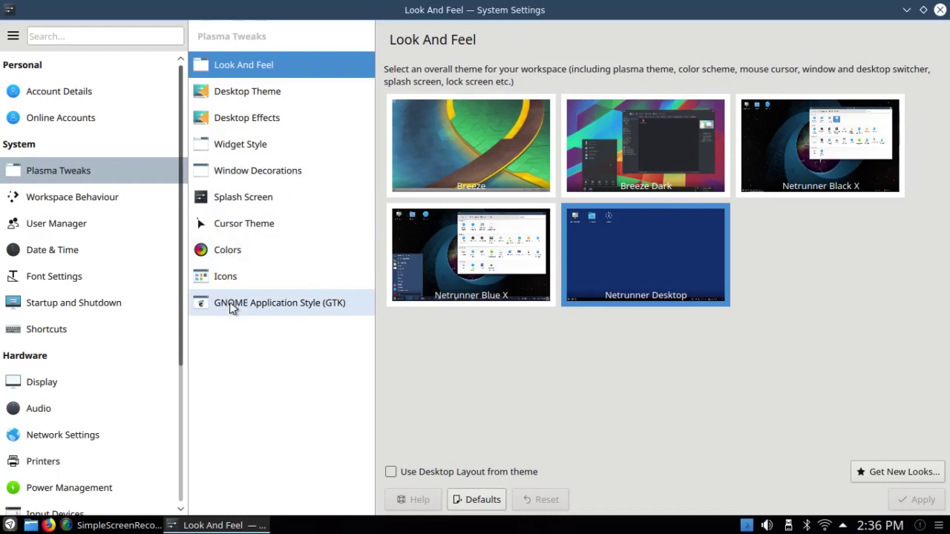
- In Display settings, set animation speed to Very slow and test it by minimizing the window
click(45, 386)
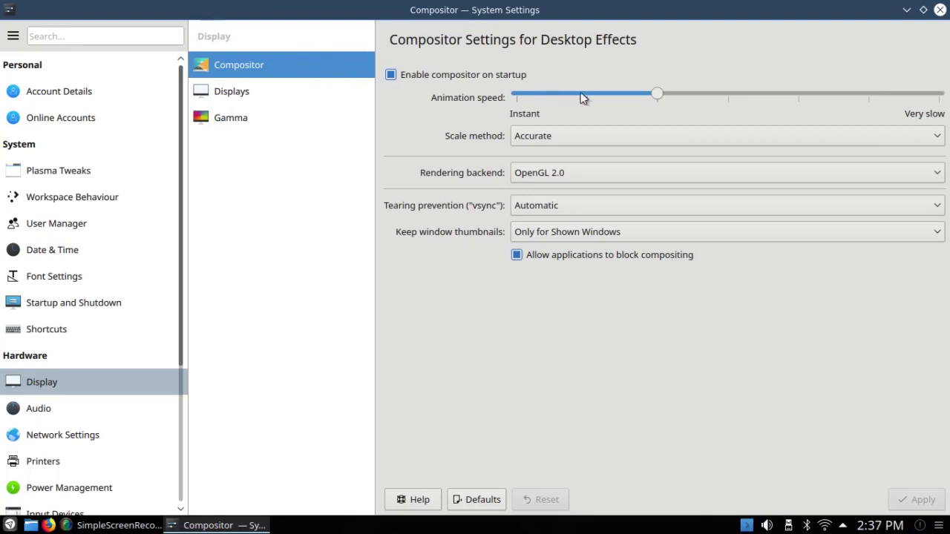
click(657, 97)
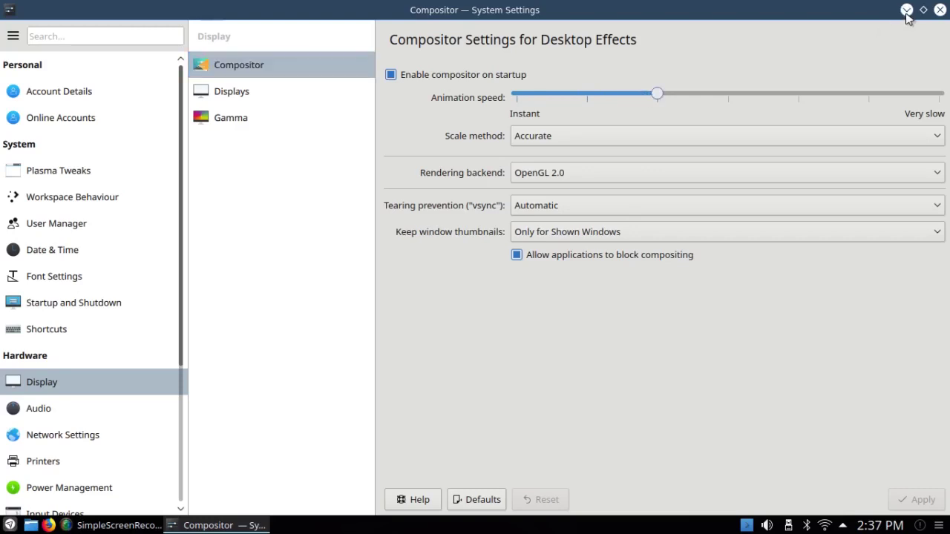
click(907, 12)
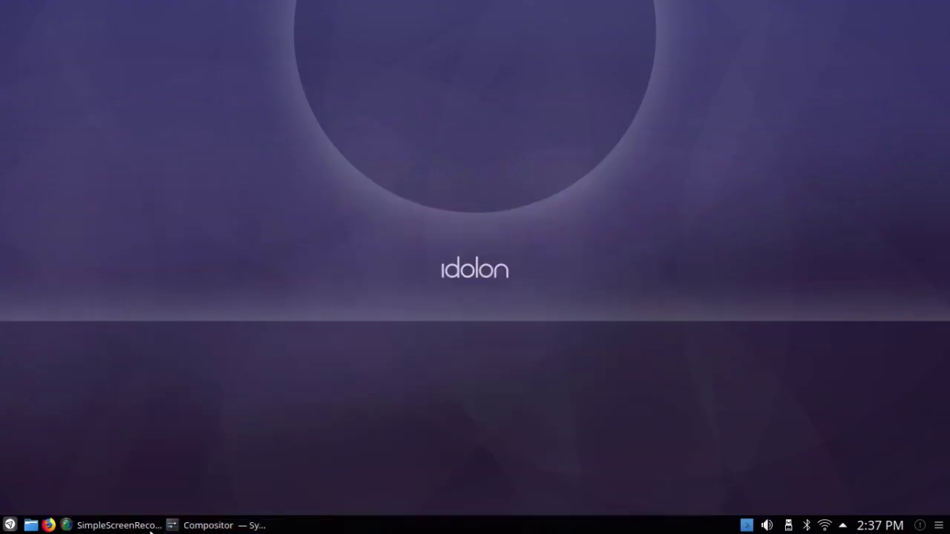
click(211, 526)
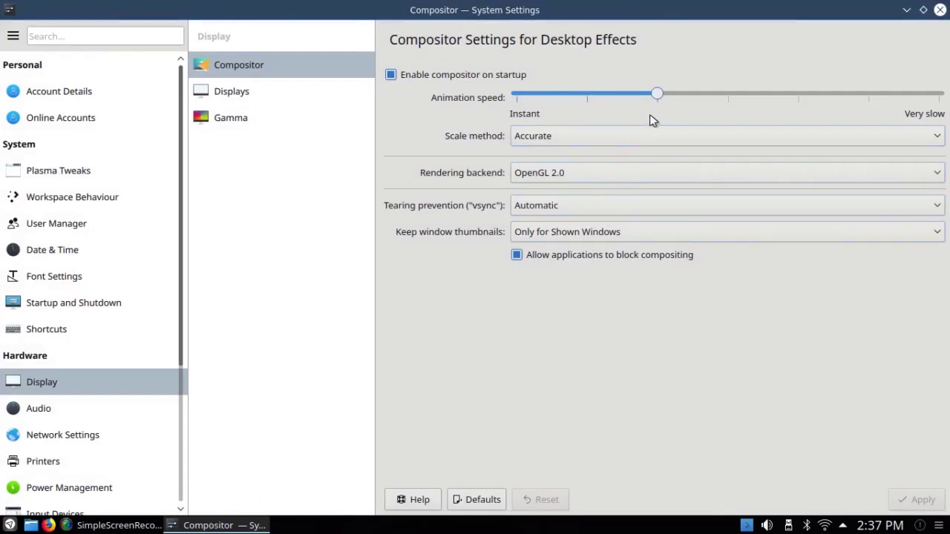
drag(656, 98, 946, 97)
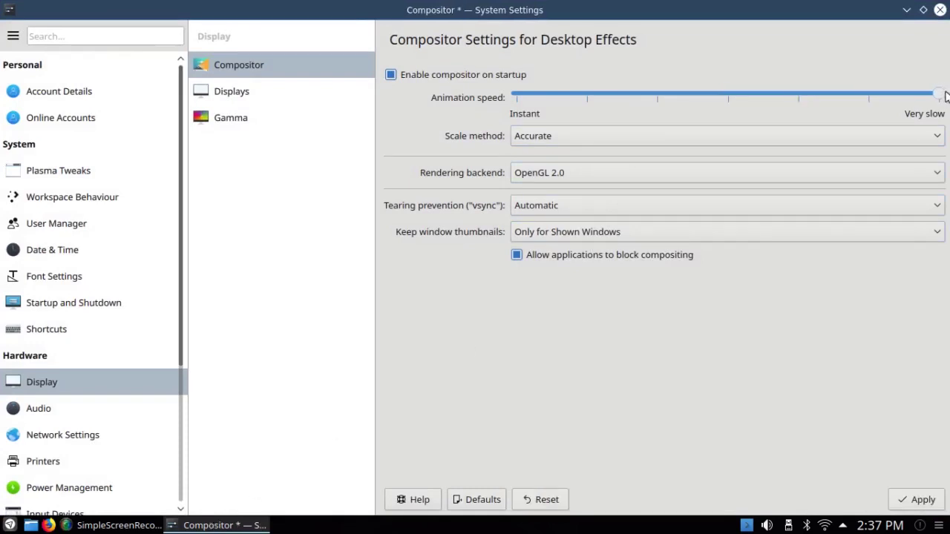
click(908, 10)
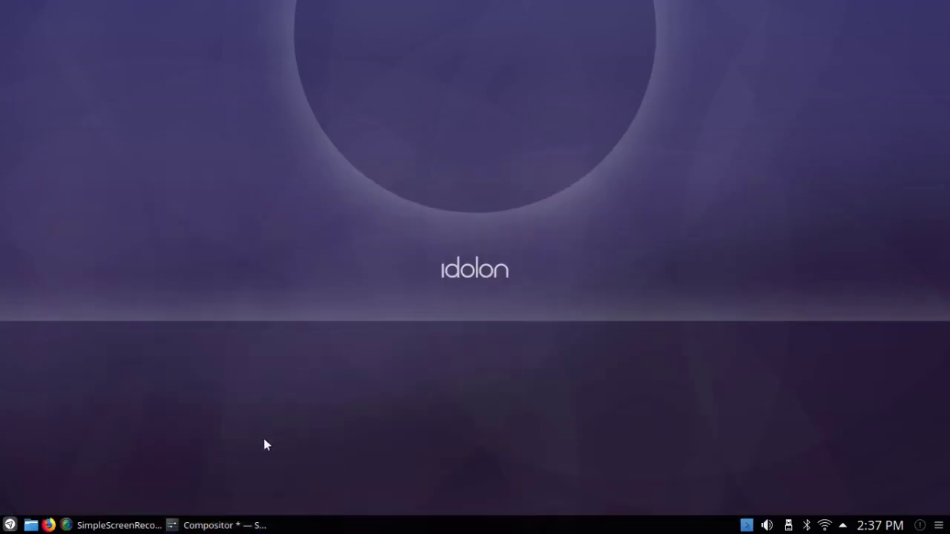
click(213, 525)
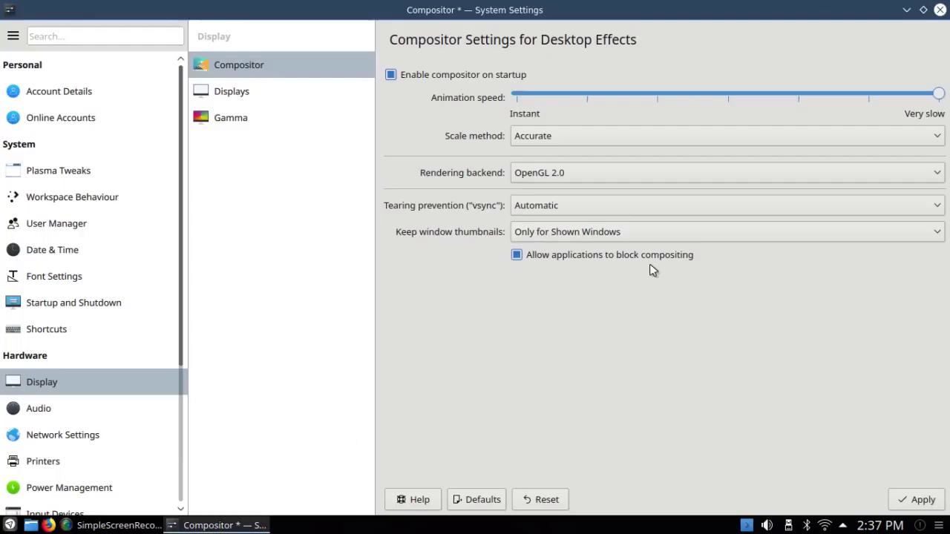
- Set the animation speed to Instant and test it by minimizing and restoring the window
drag(934, 104, 666, 115)
drag(521, 77, 447, 63)
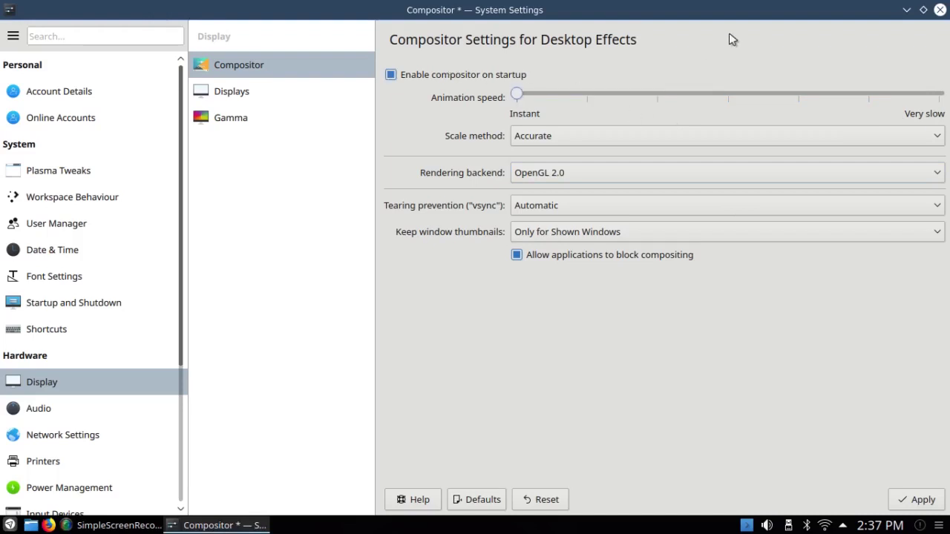
click(906, 10)
click(191, 525)
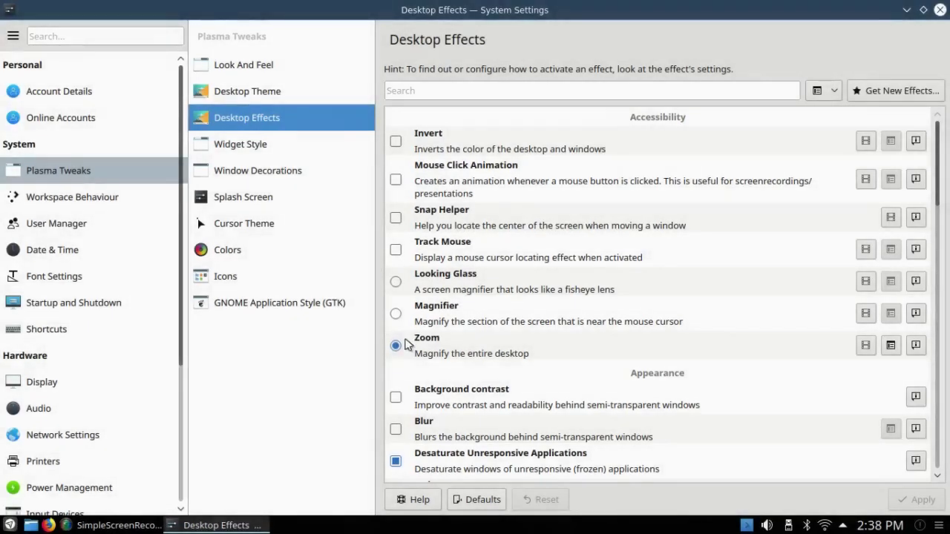
- Deselect the Zoom desktop effect and scroll down the effects list
click(395, 345)
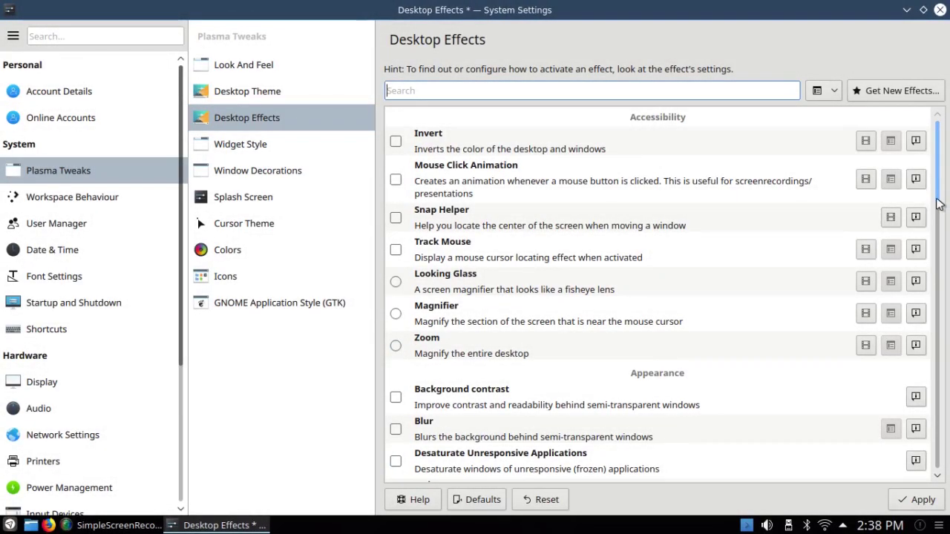
drag(940, 205, 926, 311)
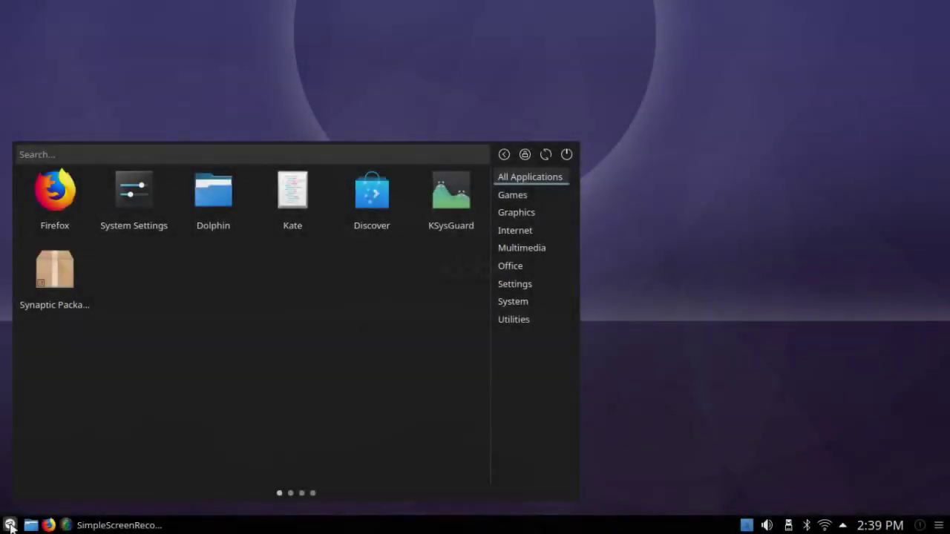
- Launch KSysGuard, read the CPU, memory and network load graphs, then close it
click(454, 191)
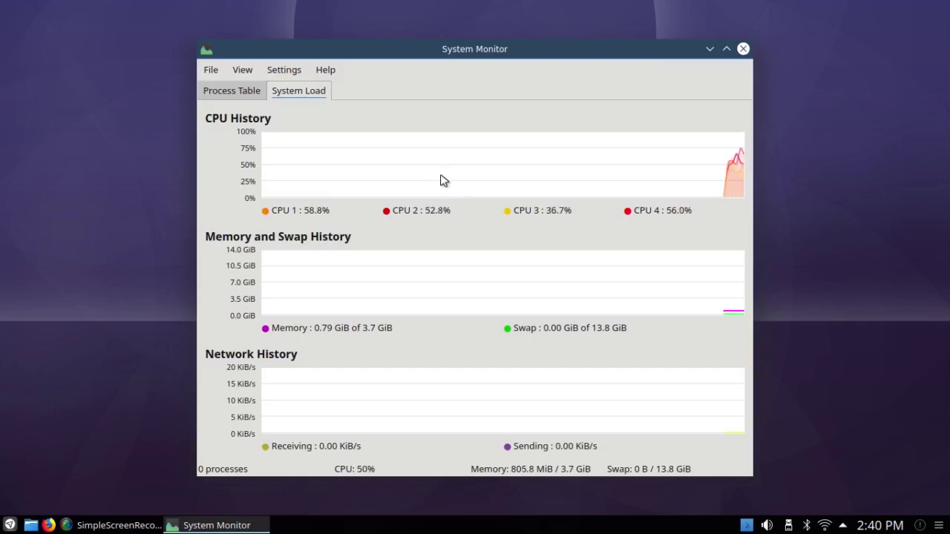
mouse_move(441, 181)
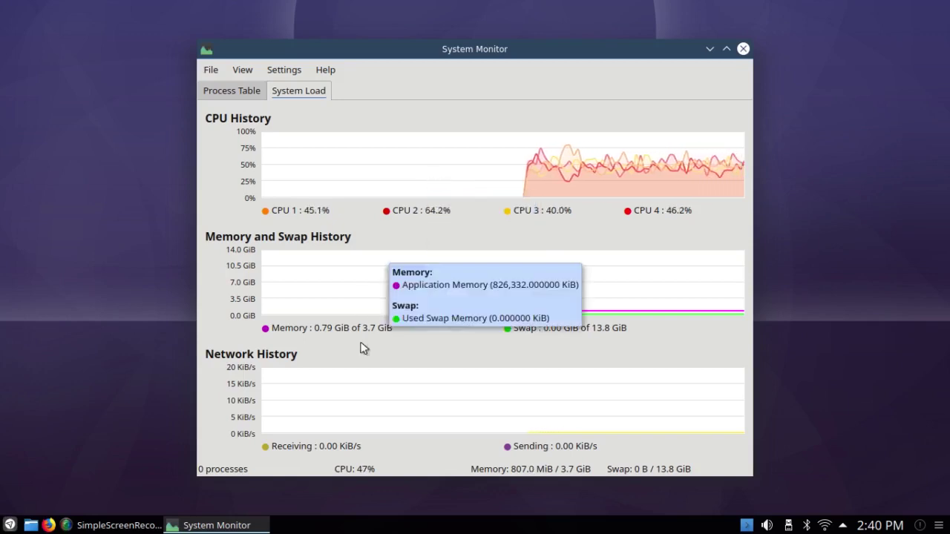
mouse_move(355, 403)
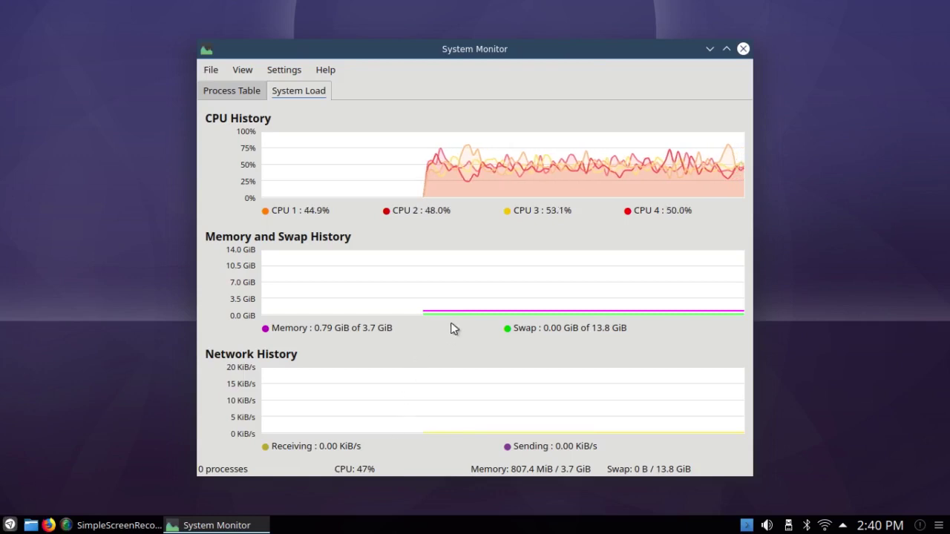
click(744, 50)
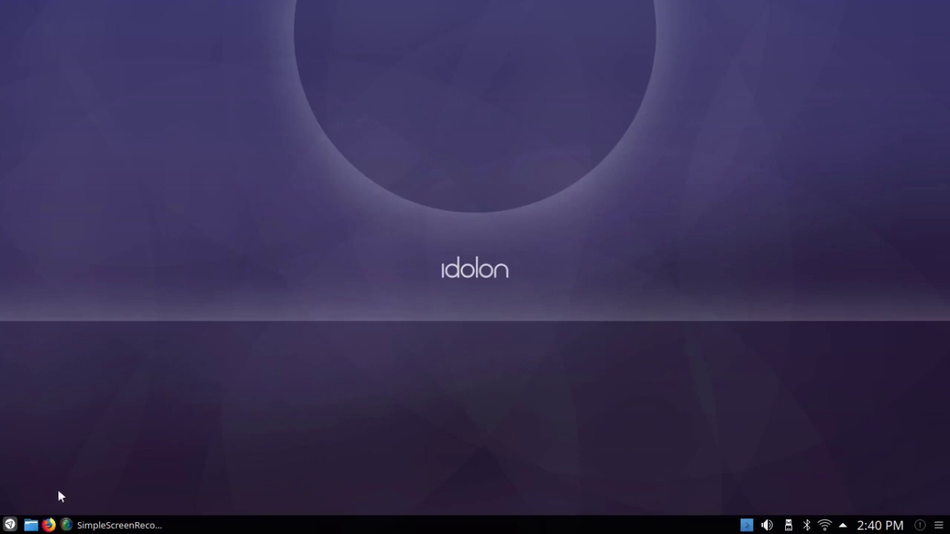
- Launch Discover from the application launcher and browse the Applications category
click(10, 526)
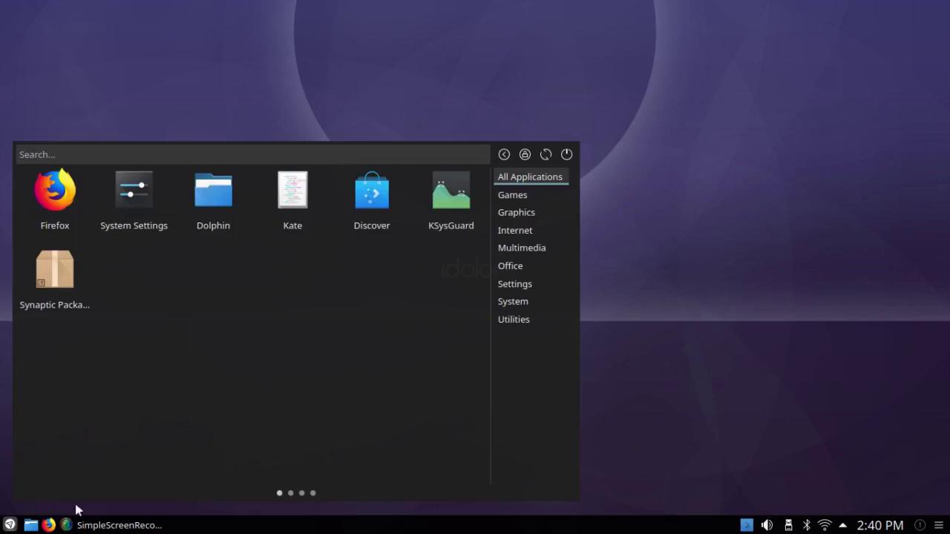
click(369, 204)
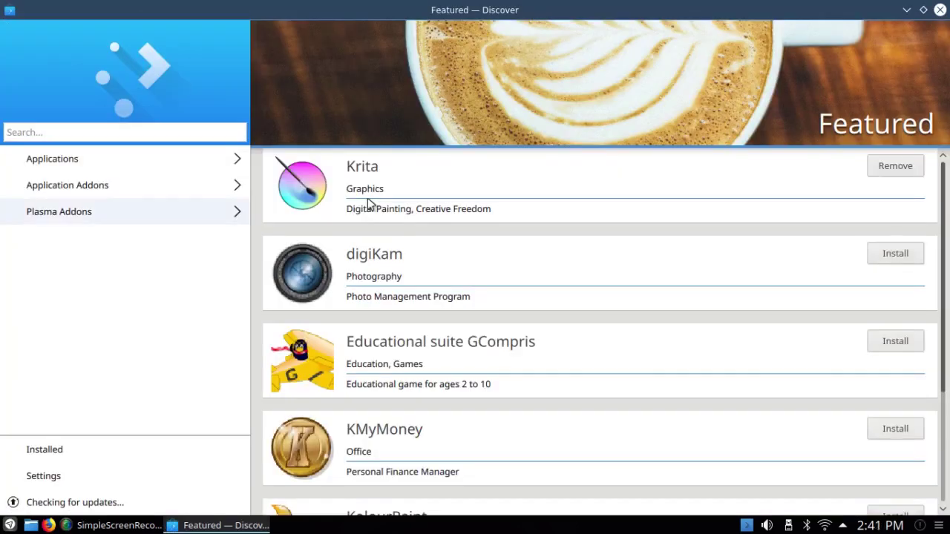
click(192, 165)
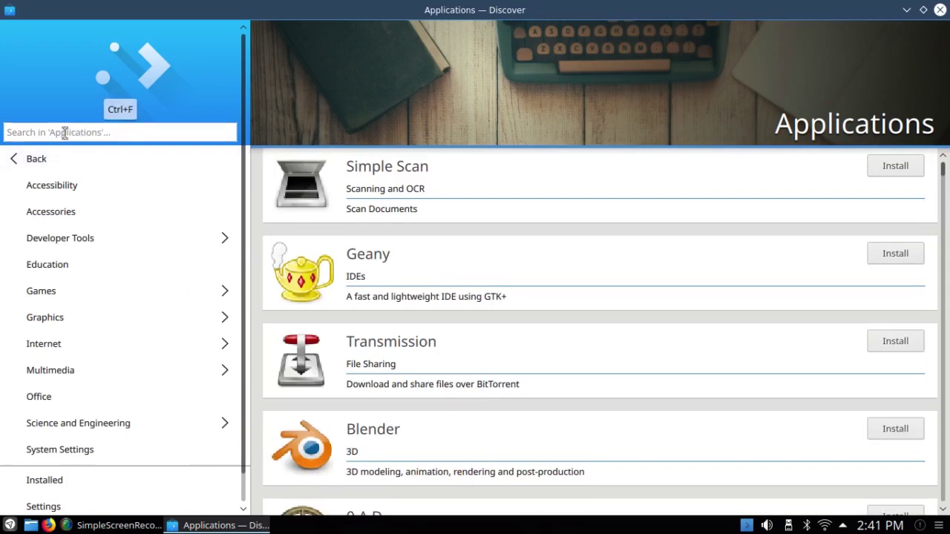
- Search Applications for 'musescore' and open the MuseScore 2 details page (version 2.1.0, 7.8 MiB)
click(42, 135)
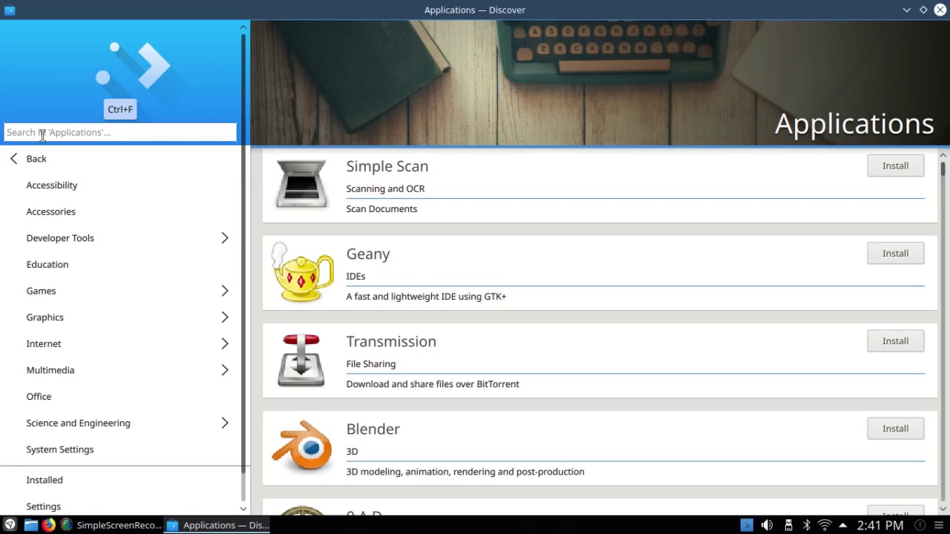
text(musescore)
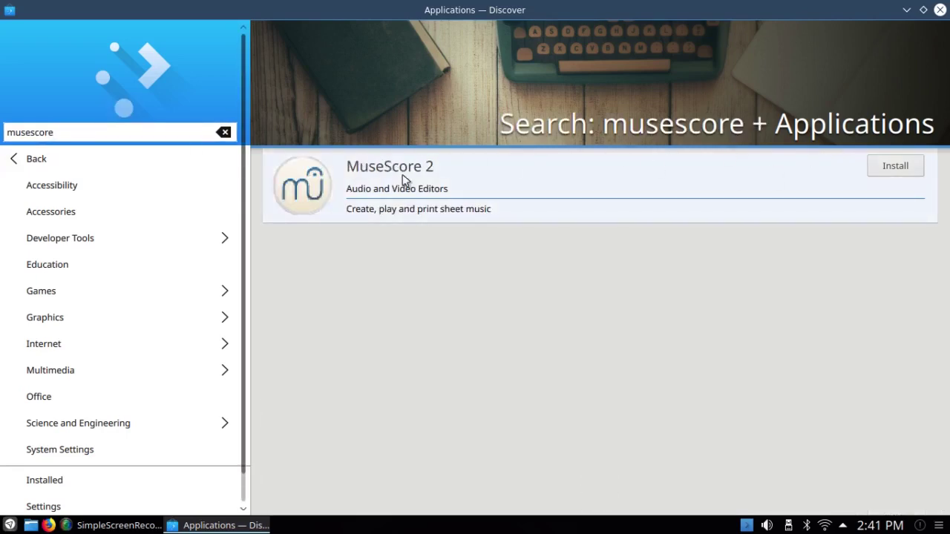
click(406, 181)
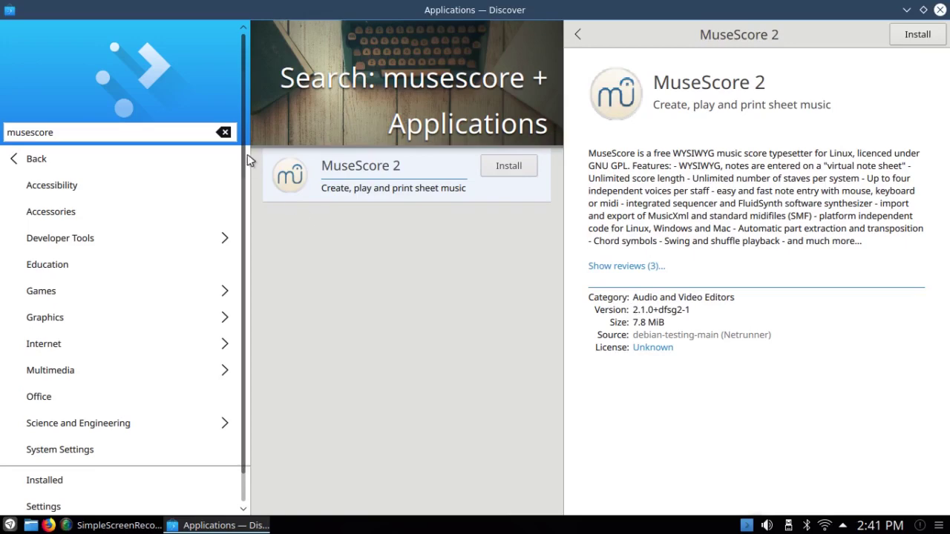
- Replace the MuseScore search with 'LibreCAD' and open LibreCAD's details (version 2.1.2-1+b1, 2.4 MiB)
click(223, 133)
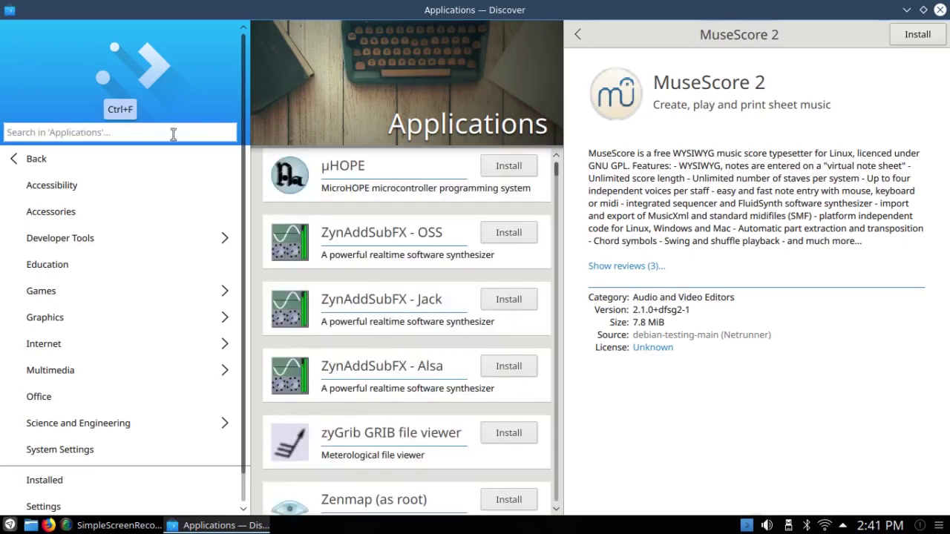
click(33, 133)
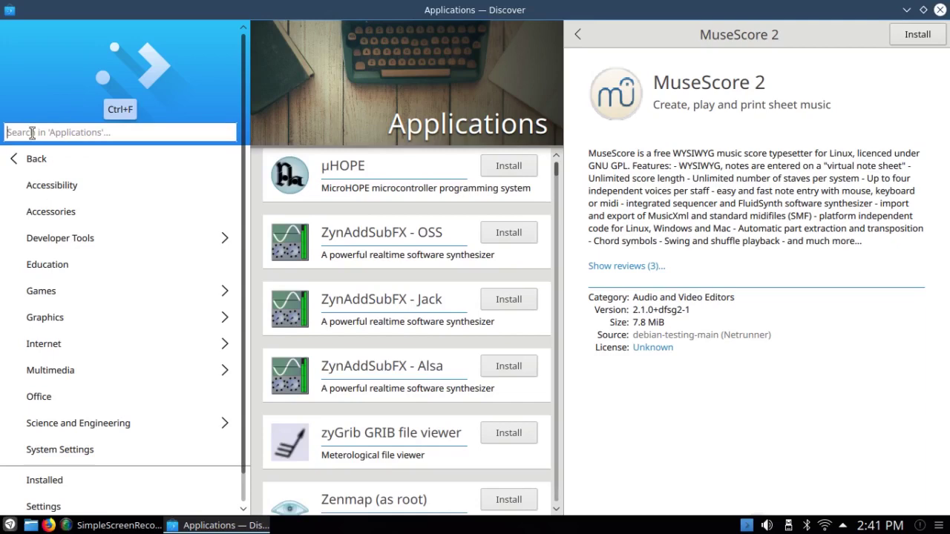
text(Libre)
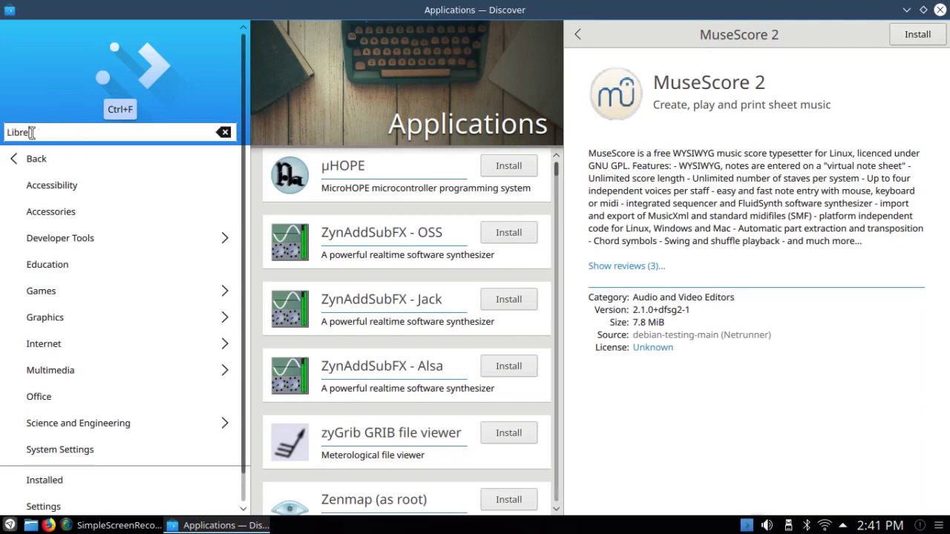
text(CAD)
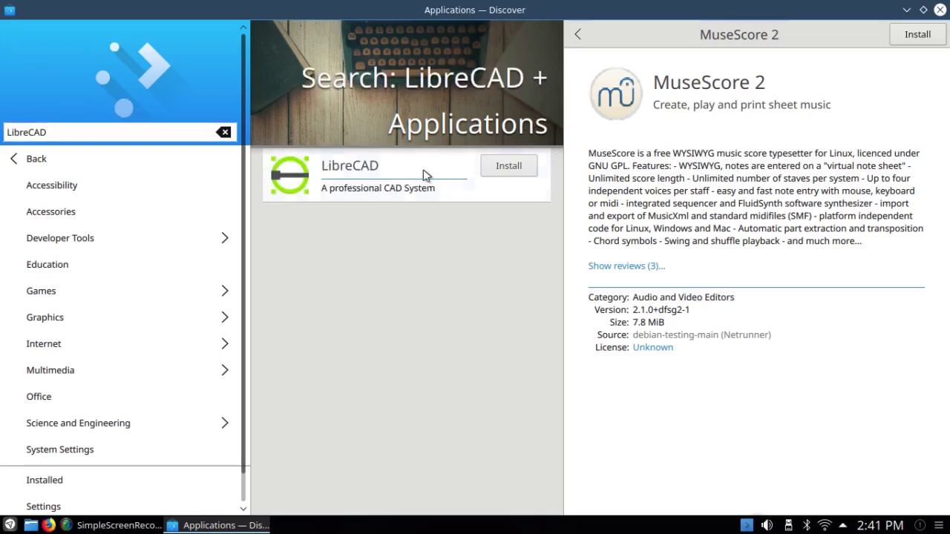
click(382, 181)
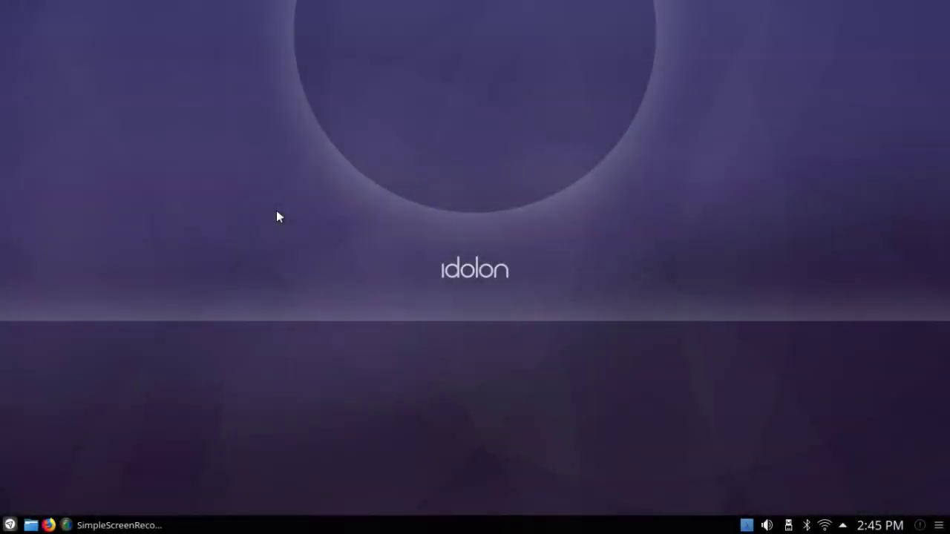
- Change the desktop layout to Folder View in Configure Desktop and apply it
right_click(278, 215)
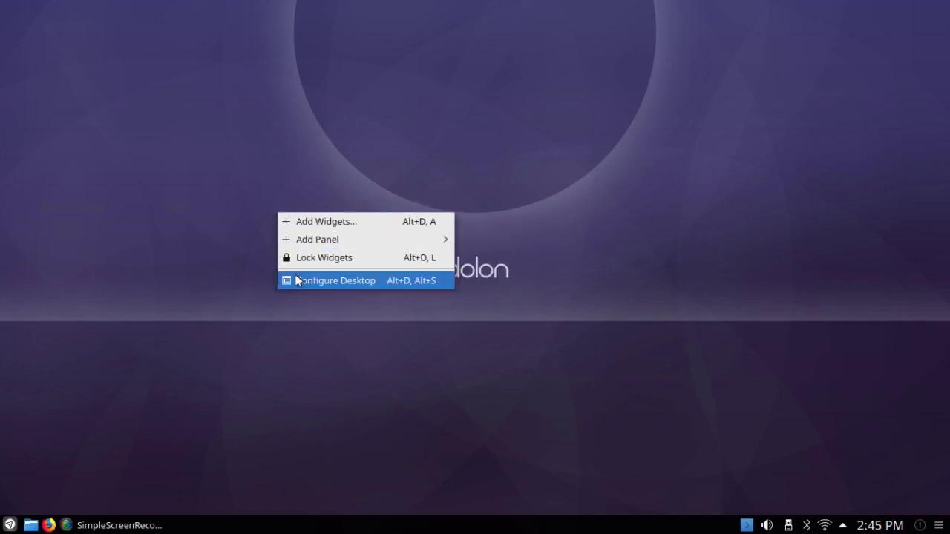
click(326, 281)
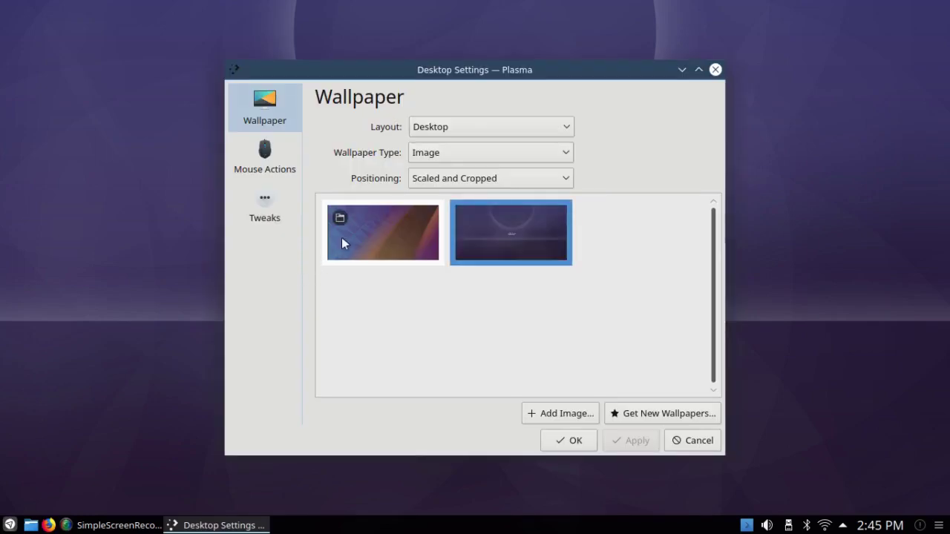
click(566, 128)
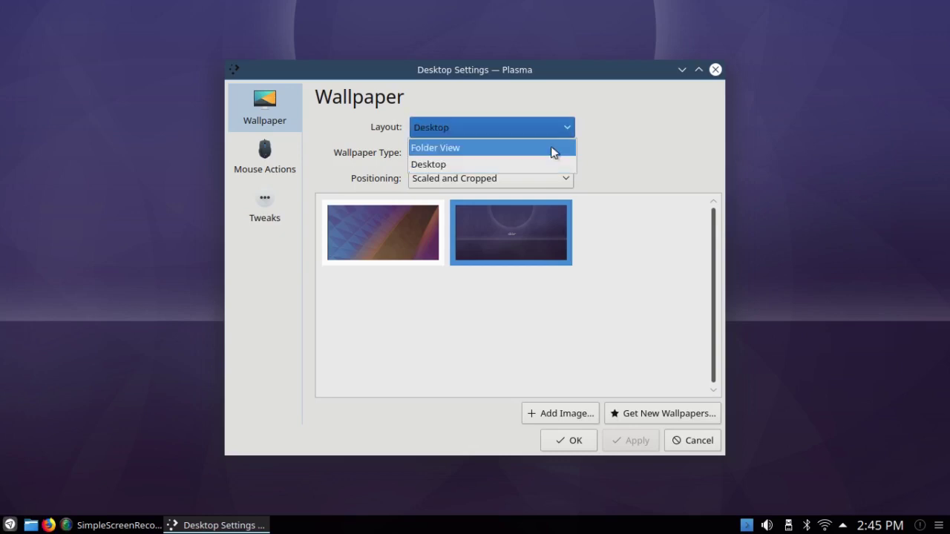
click(552, 148)
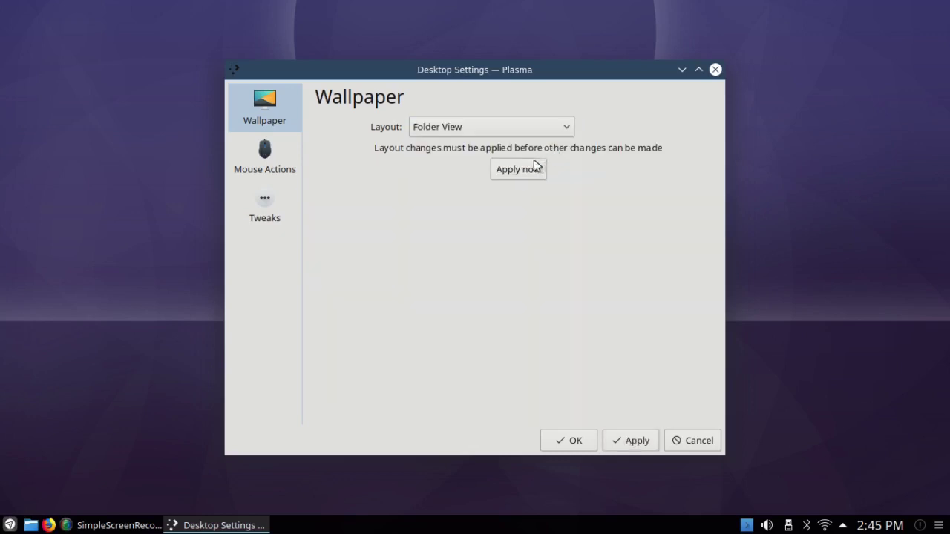
click(532, 171)
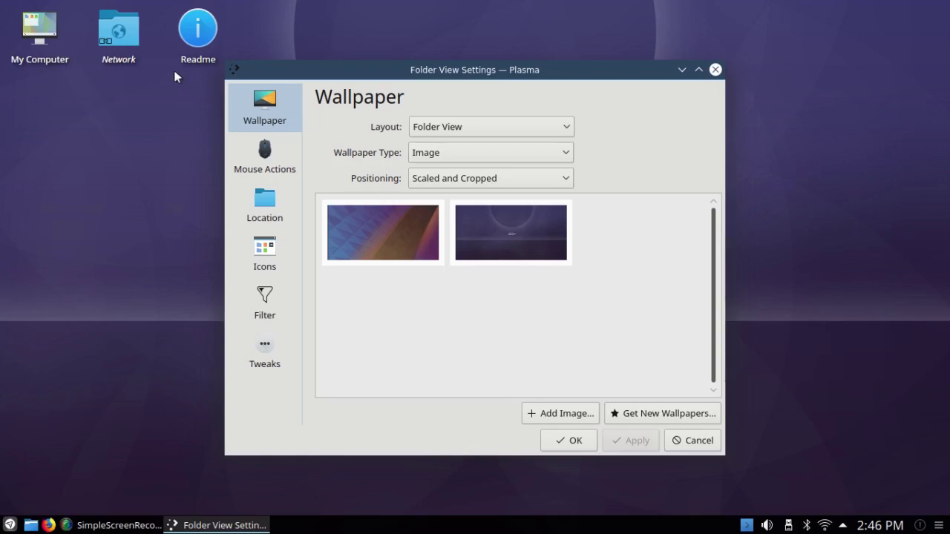
click(49, 30)
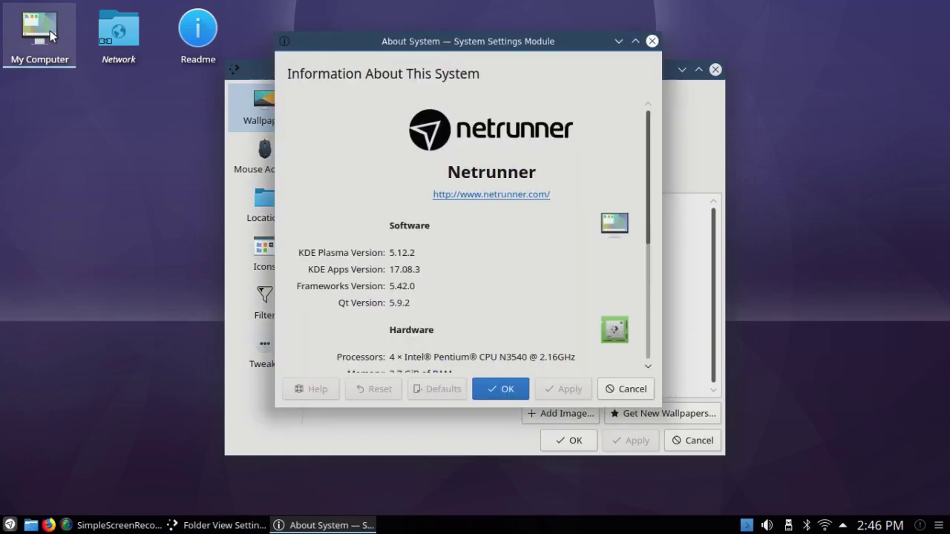
click(635, 41)
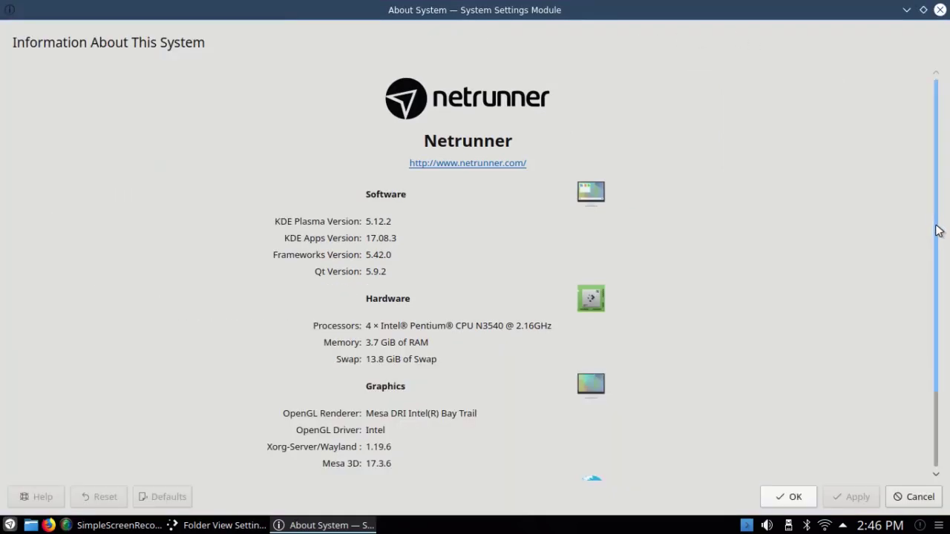
drag(937, 230, 914, 454)
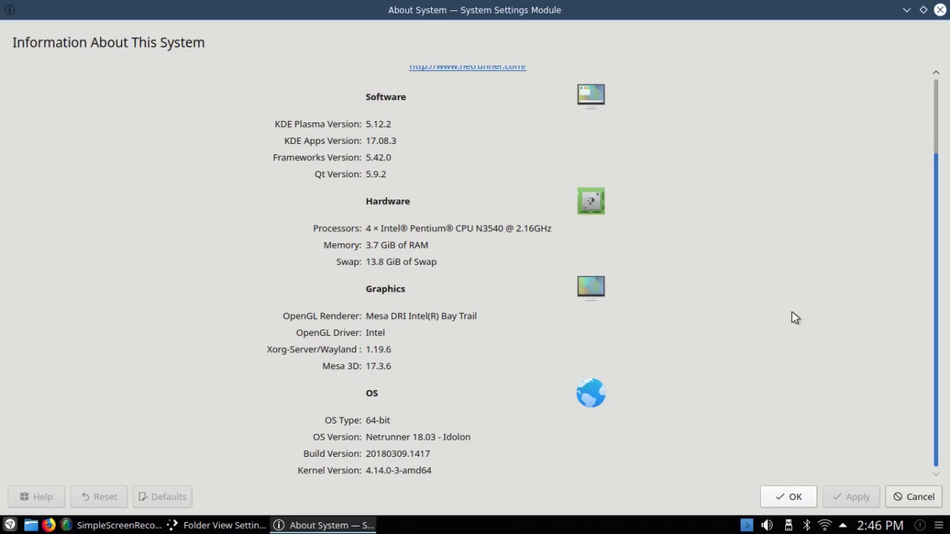
click(940, 10)
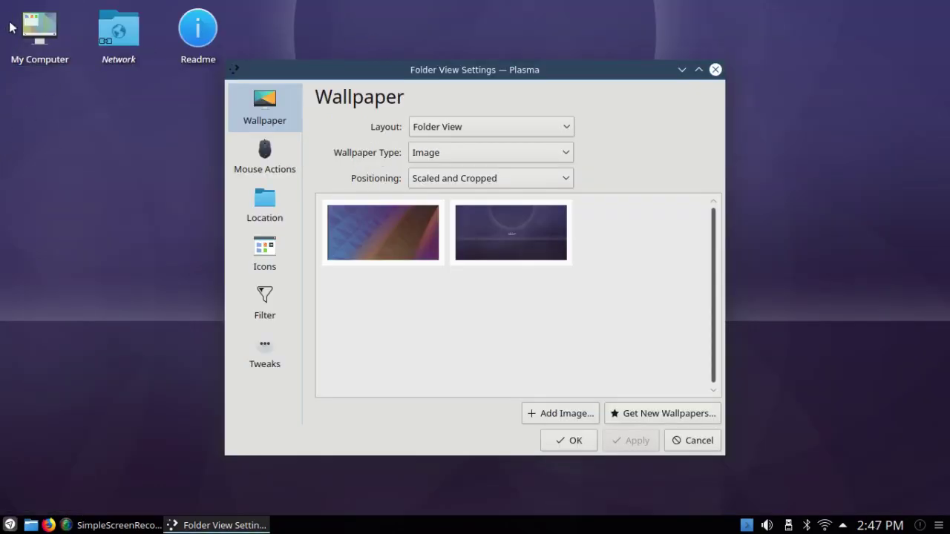
- View Desktop Tweaks, close Folder View settings, then set the layout back to Desktop and apply
click(265, 364)
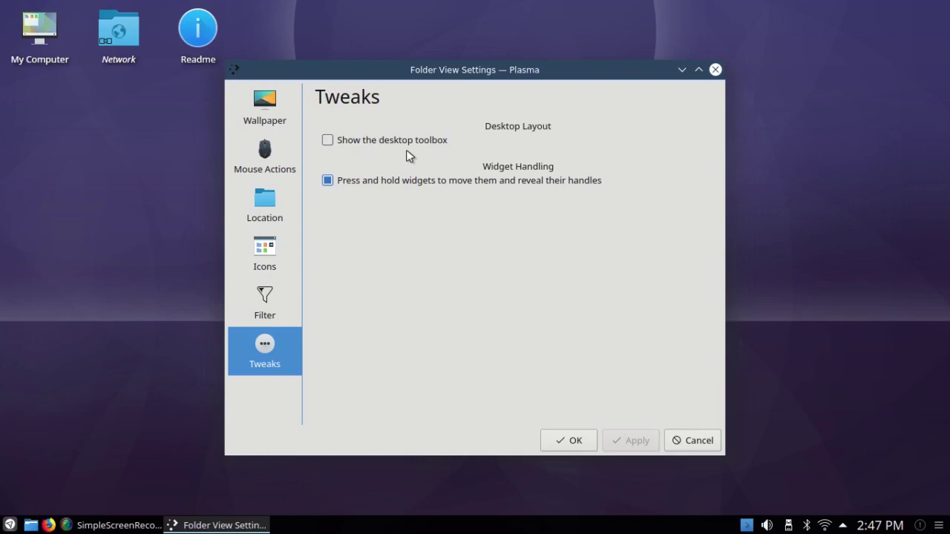
click(569, 442)
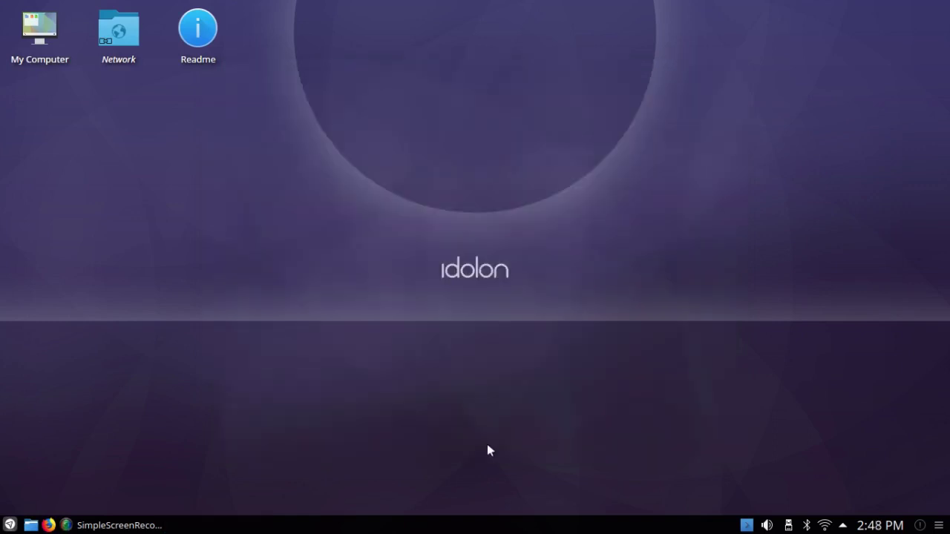
right_click(287, 183)
click(309, 354)
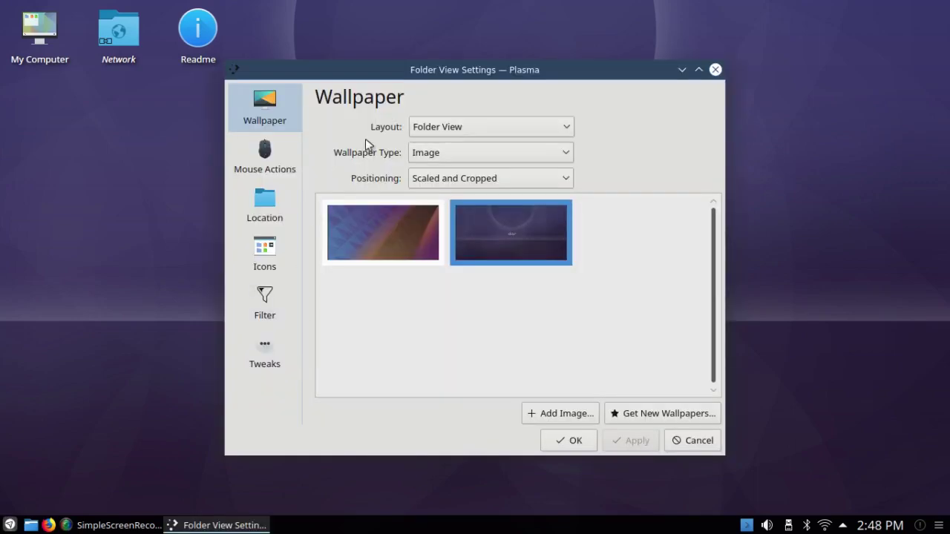
click(566, 131)
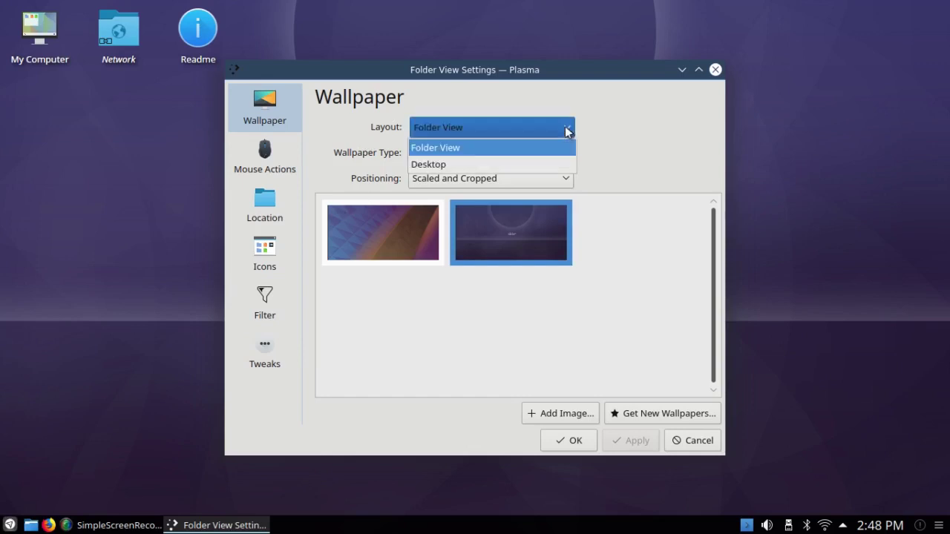
click(539, 165)
click(538, 170)
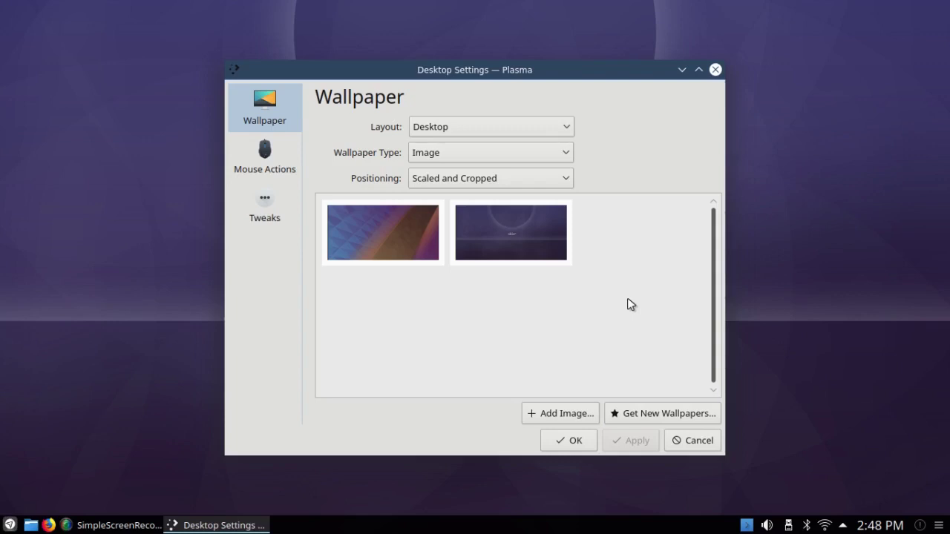
click(715, 71)
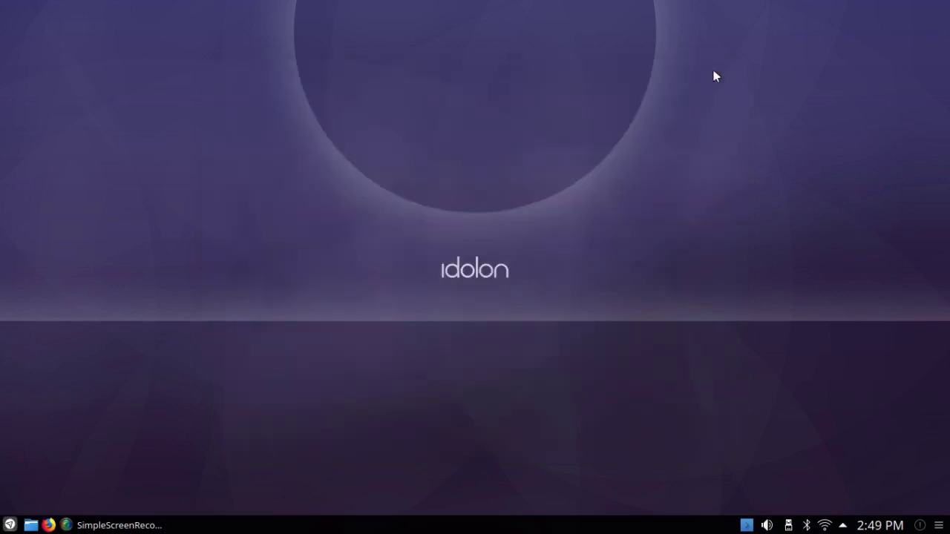